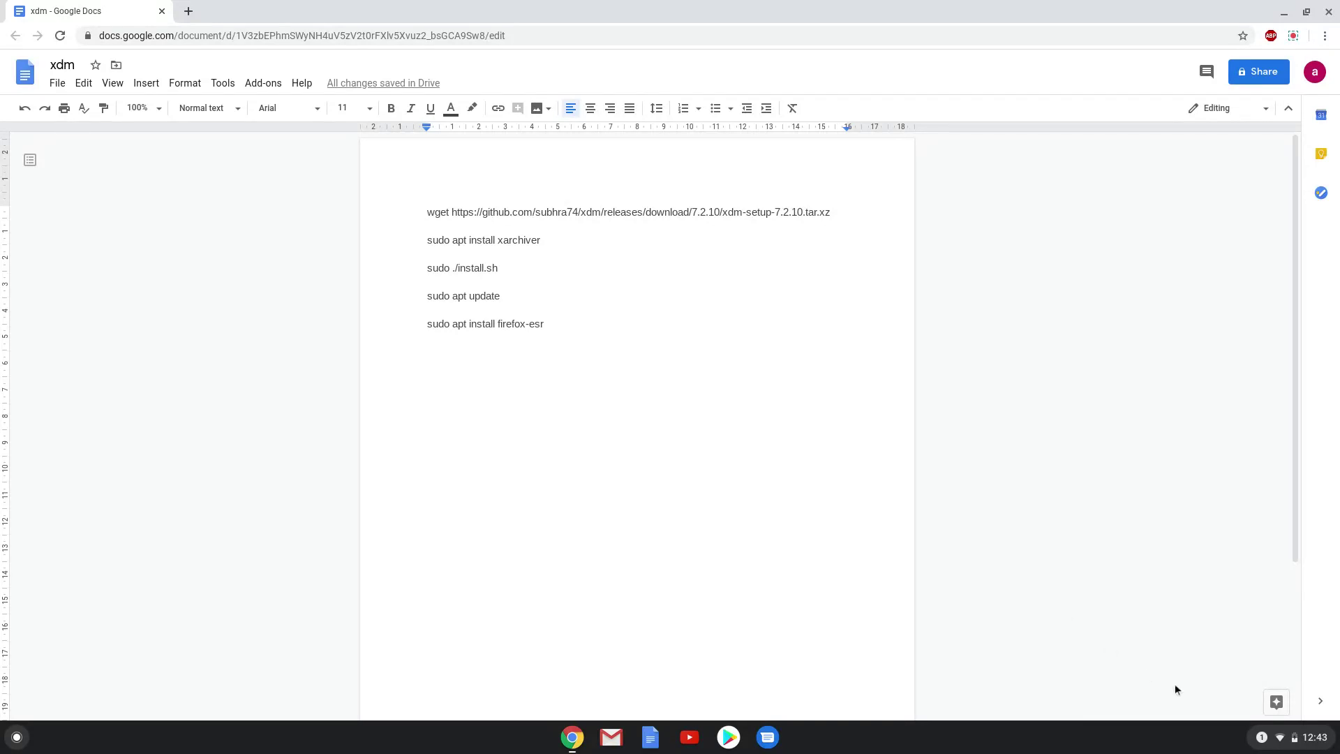
# Step: Open the Chromebook quick settings from the status tray clock area
pyautogui.click(1288, 737)
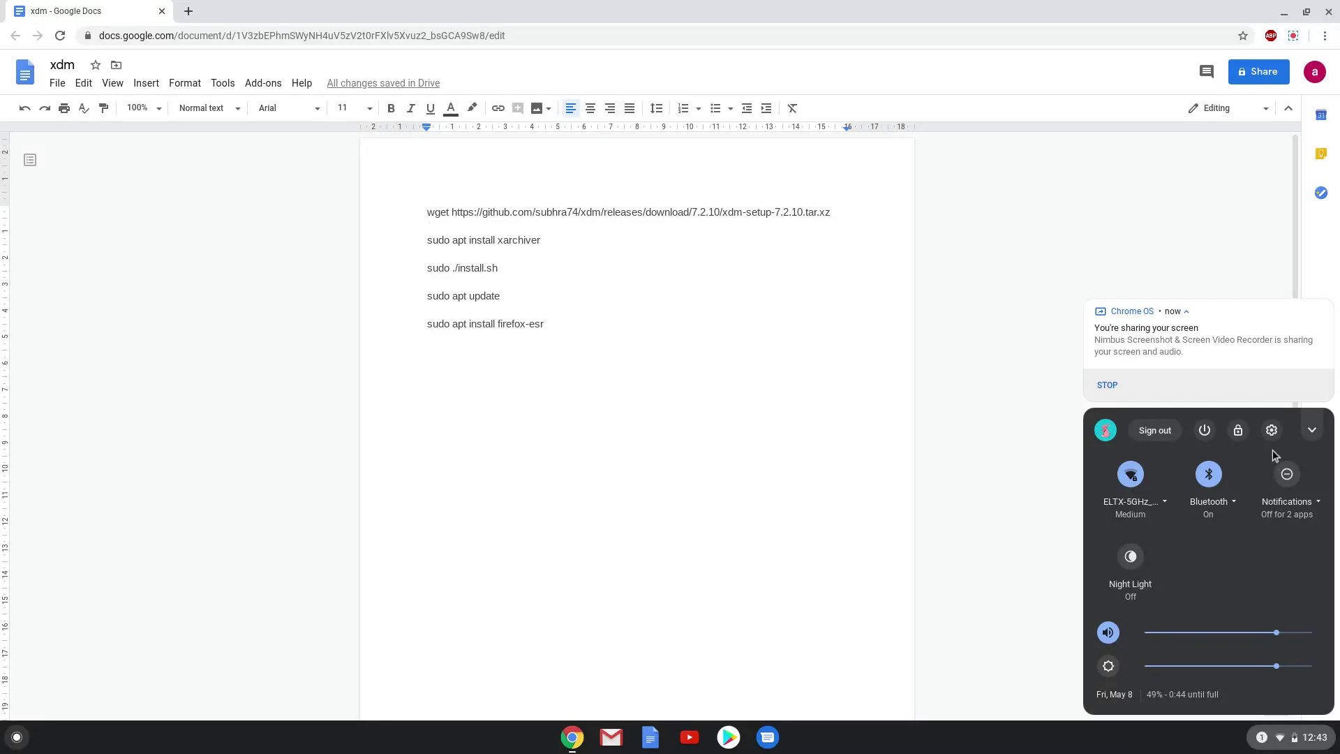
# Step: Open Settings, turn on Linux (Beta) and start its installation
pyautogui.click(1270, 429)
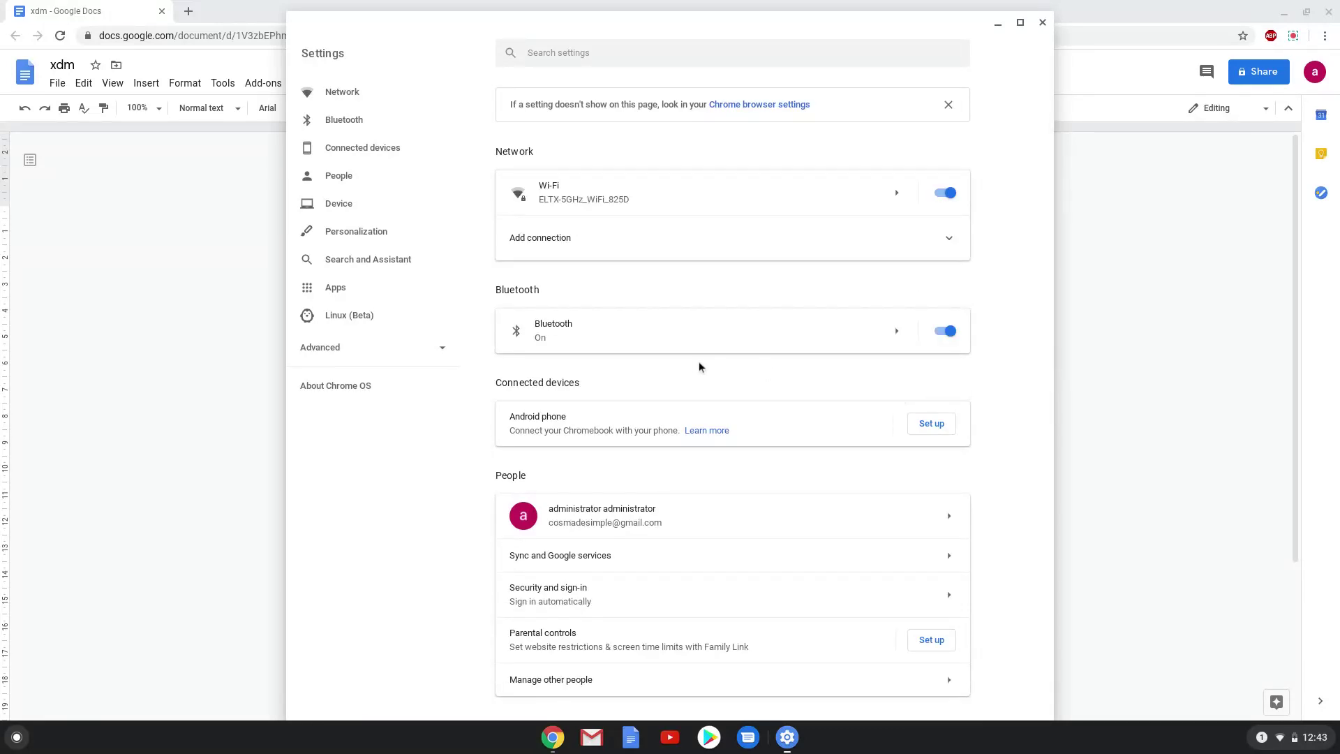
pyautogui.click(434, 325)
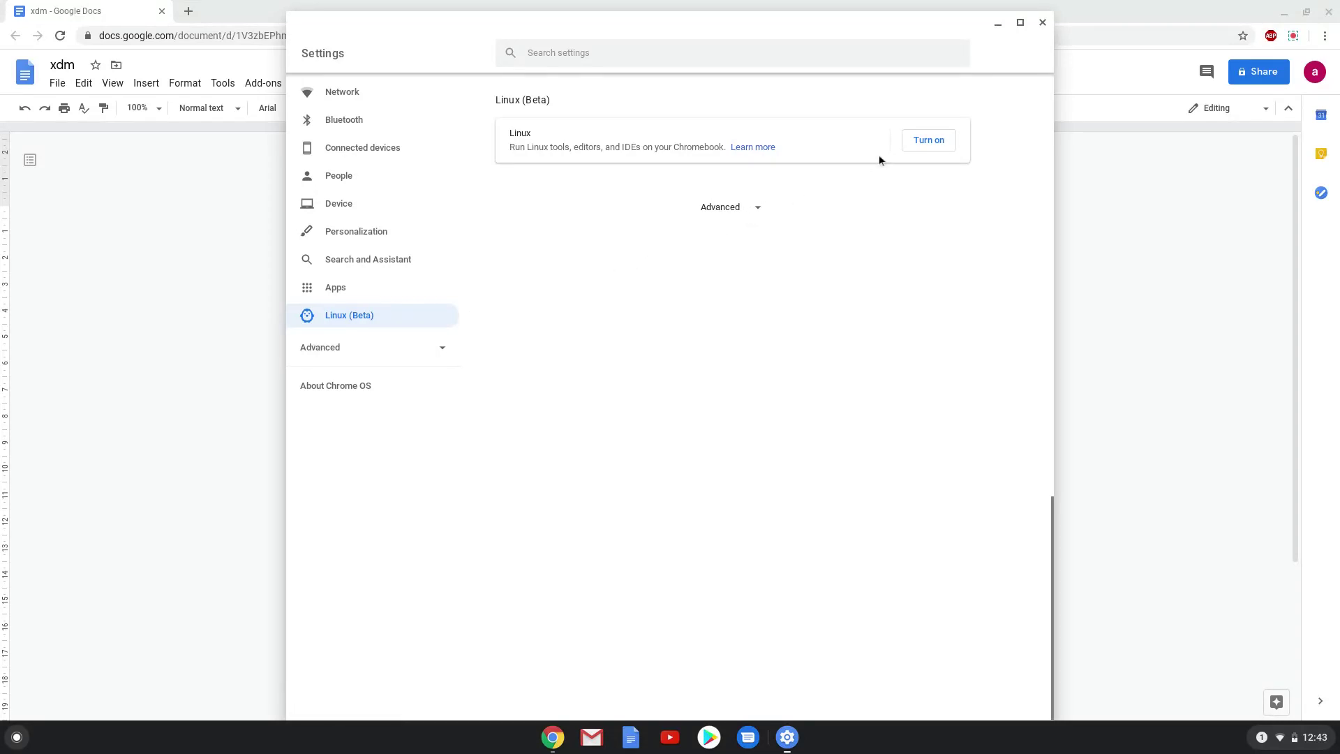
pyautogui.click(911, 149)
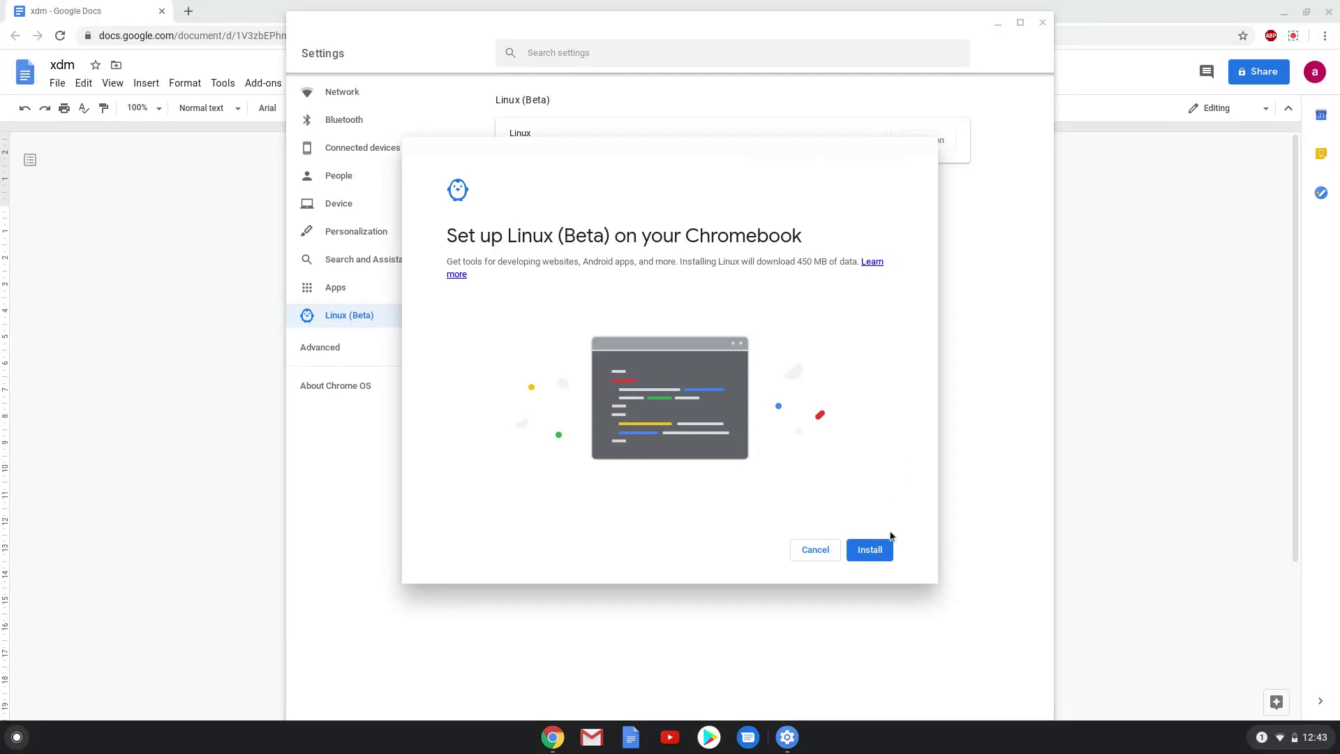
pyautogui.click(884, 549)
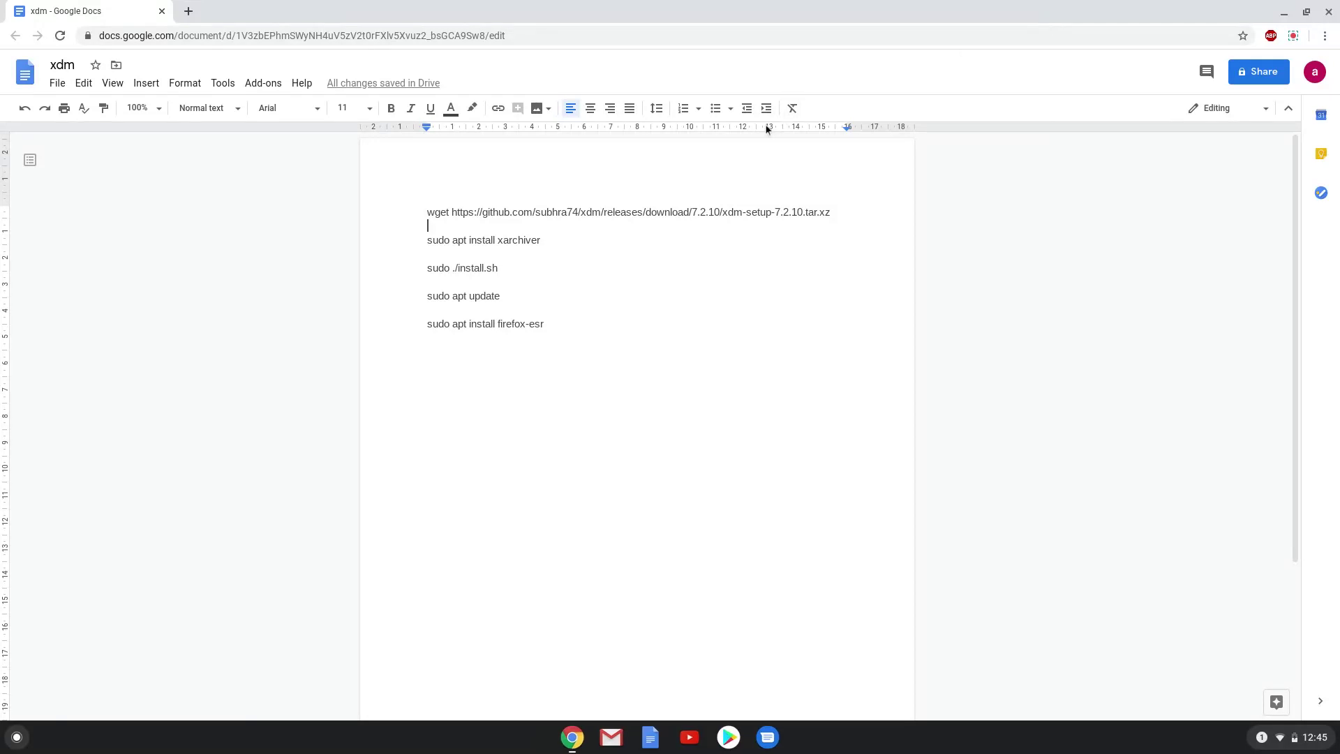
# Step: Copy the XDM wget download command from Docs and launch the Terminal app
pyautogui.tripleClick(645, 211)
pyautogui.rightClick(644, 212)
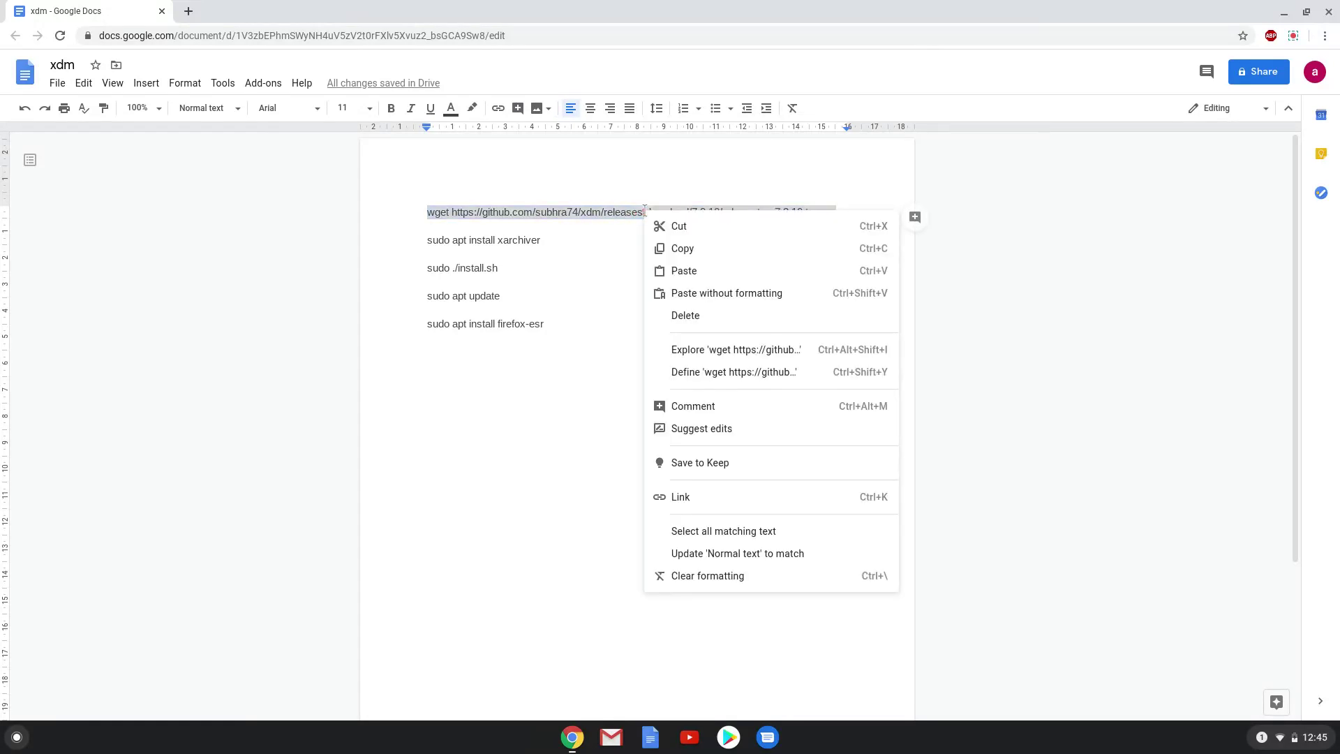
pyautogui.click(662, 248)
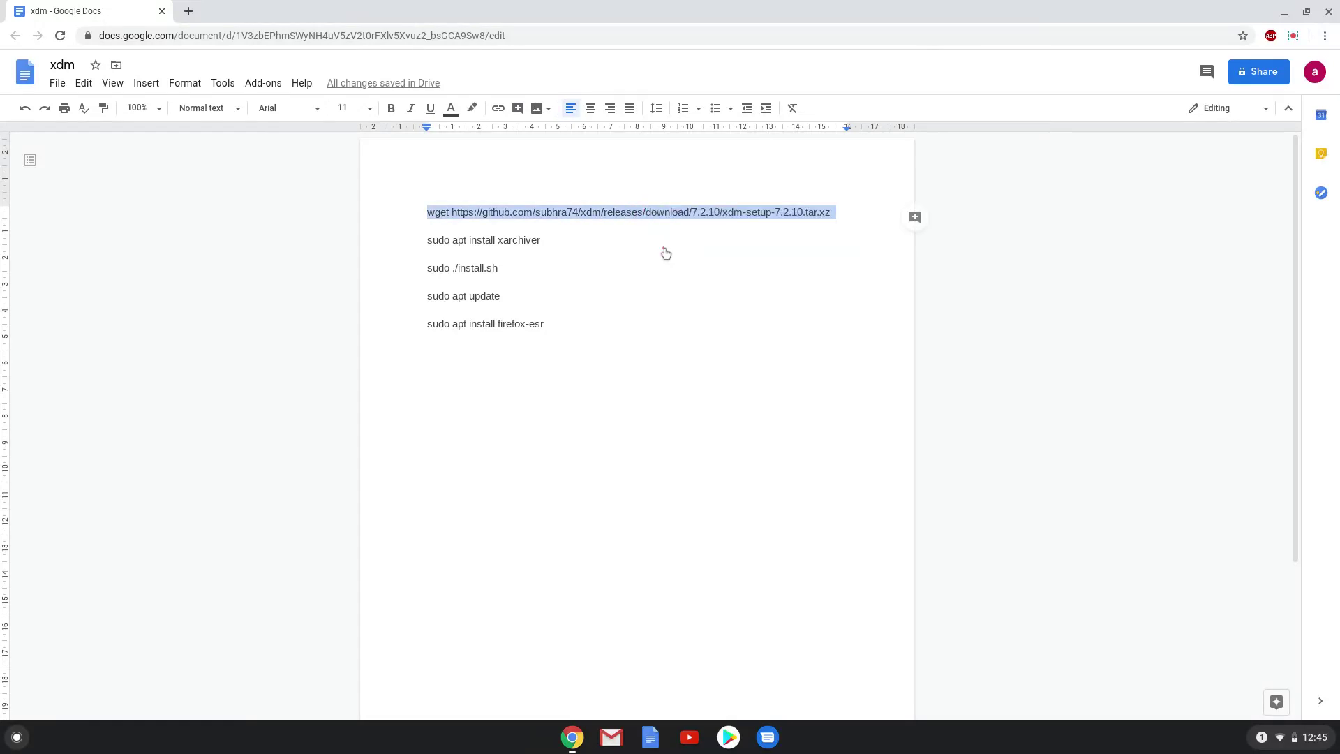
pyautogui.click(17, 736)
pyautogui.write('t')
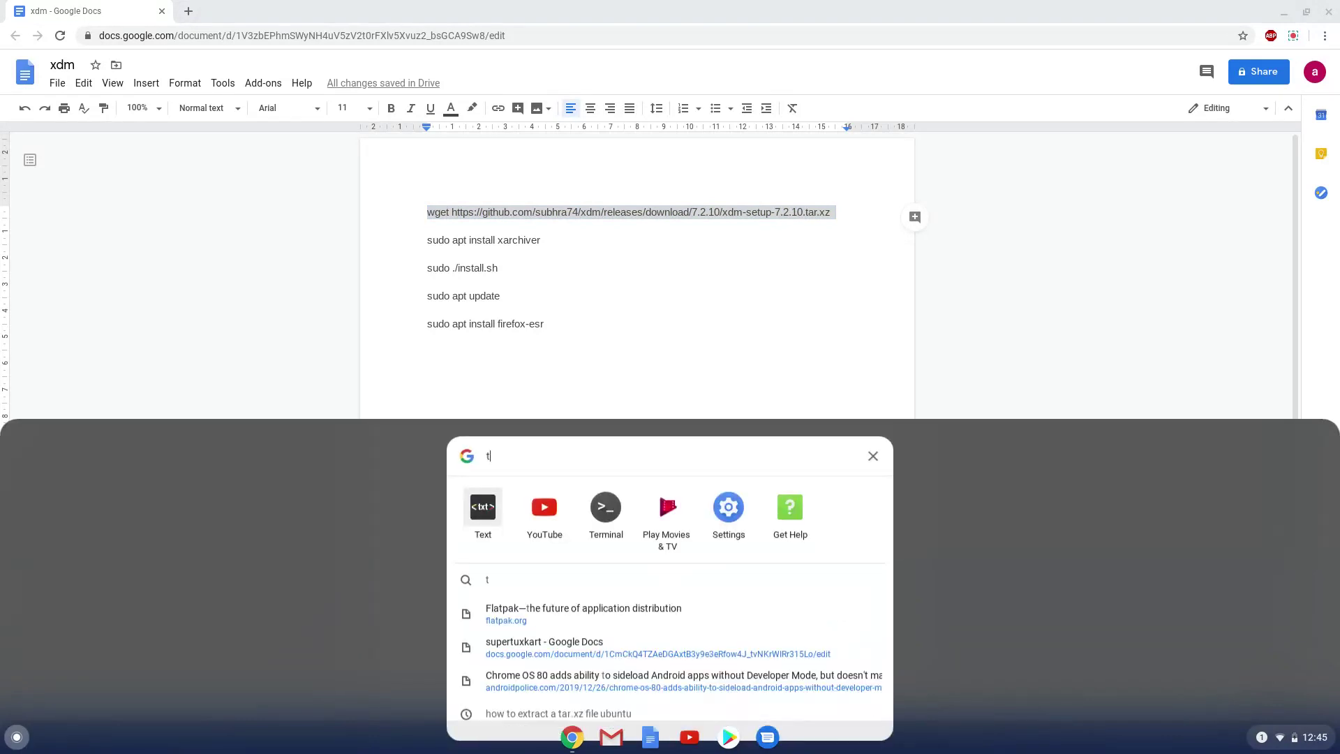
pyautogui.write('er')
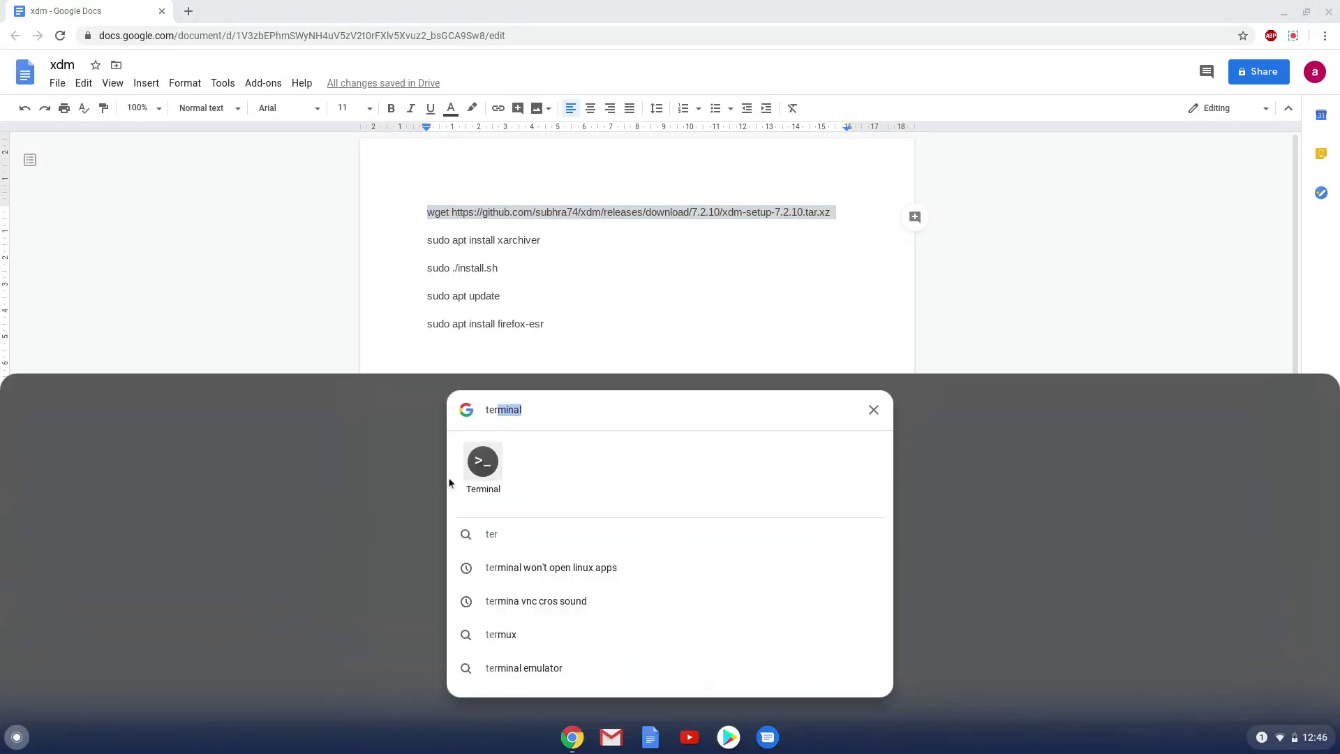
pyautogui.click(480, 464)
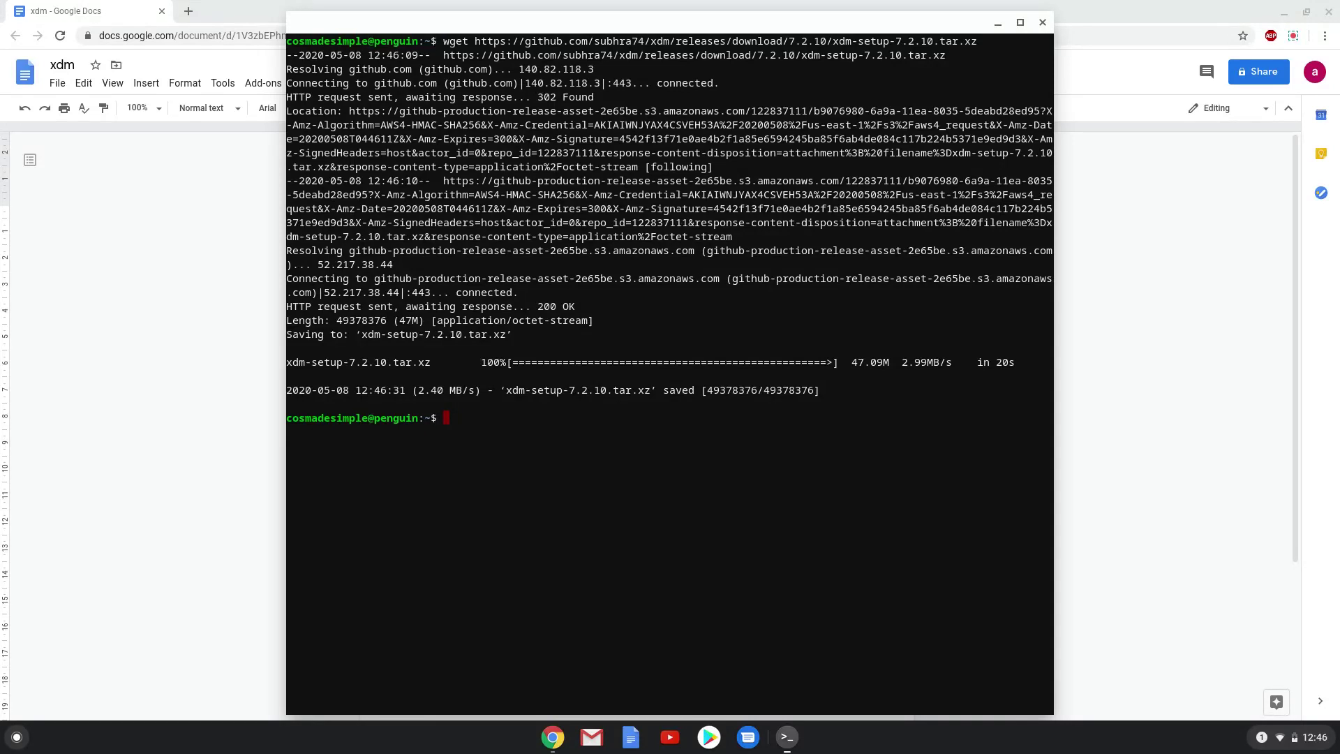
# Step: Copy the 'sudo apt install xarchiver' command from the Docs notes
pyautogui.click(165, 352)
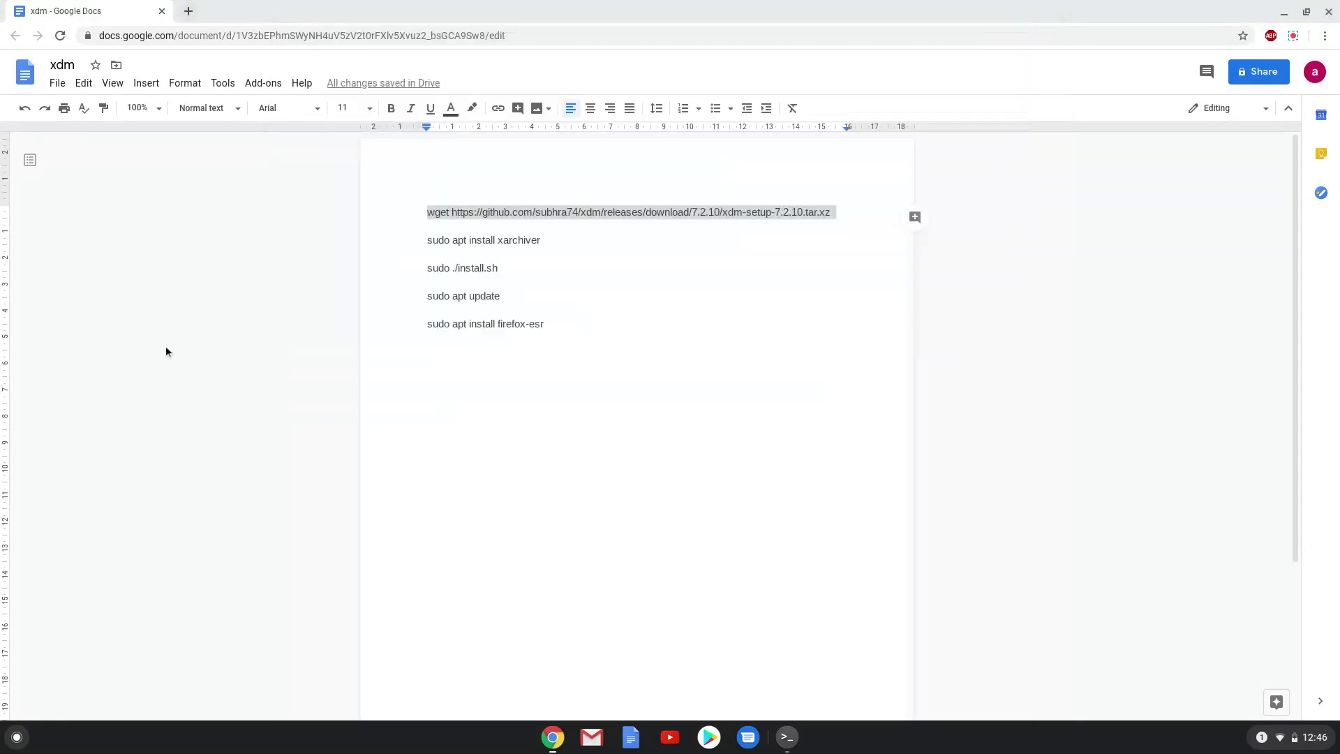
pyautogui.click(166, 346)
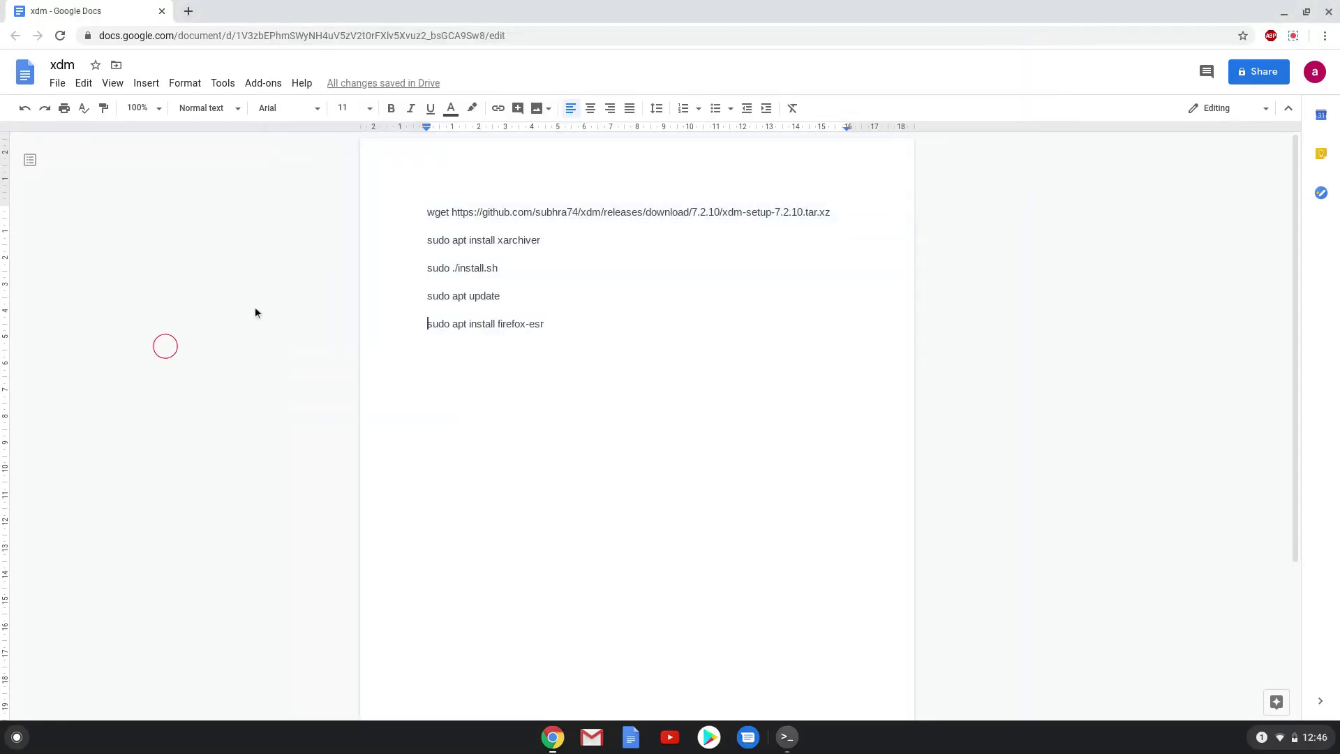
pyautogui.tripleClick(438, 239)
pyautogui.rightClick(438, 238)
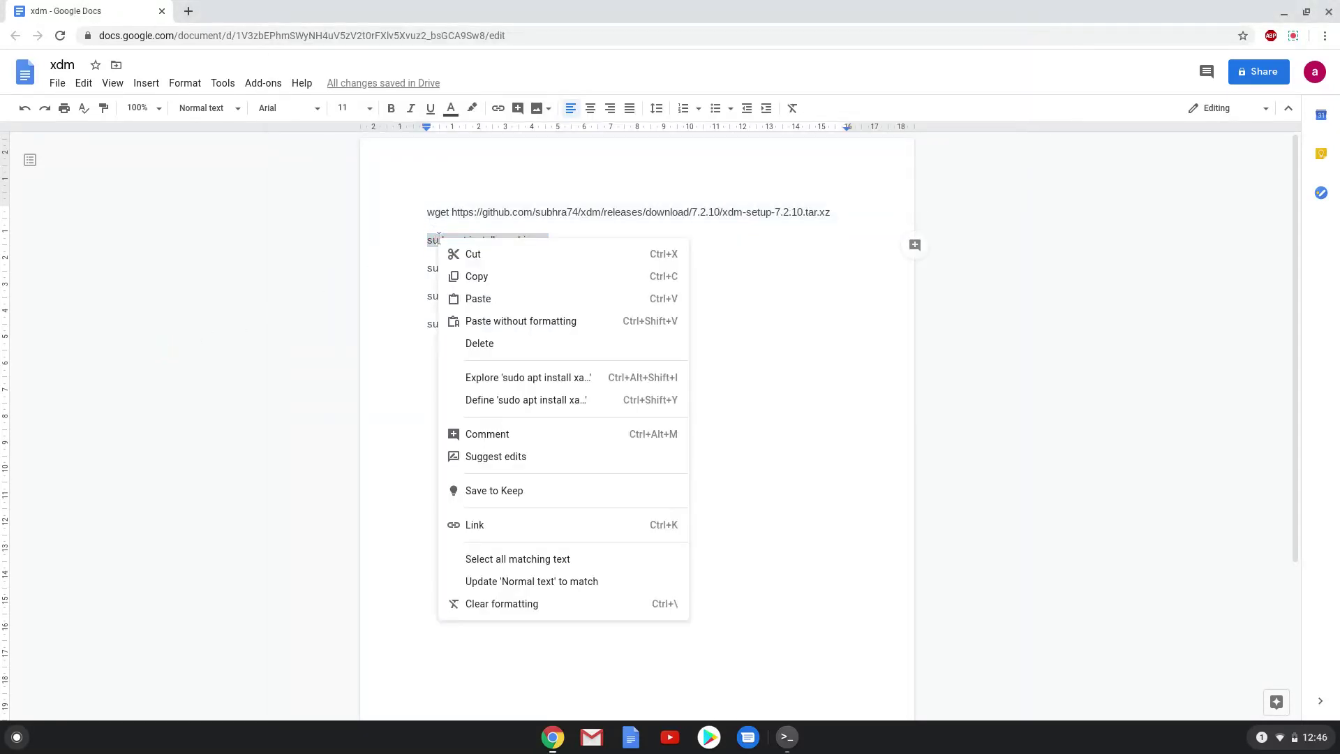
pyautogui.click(467, 277)
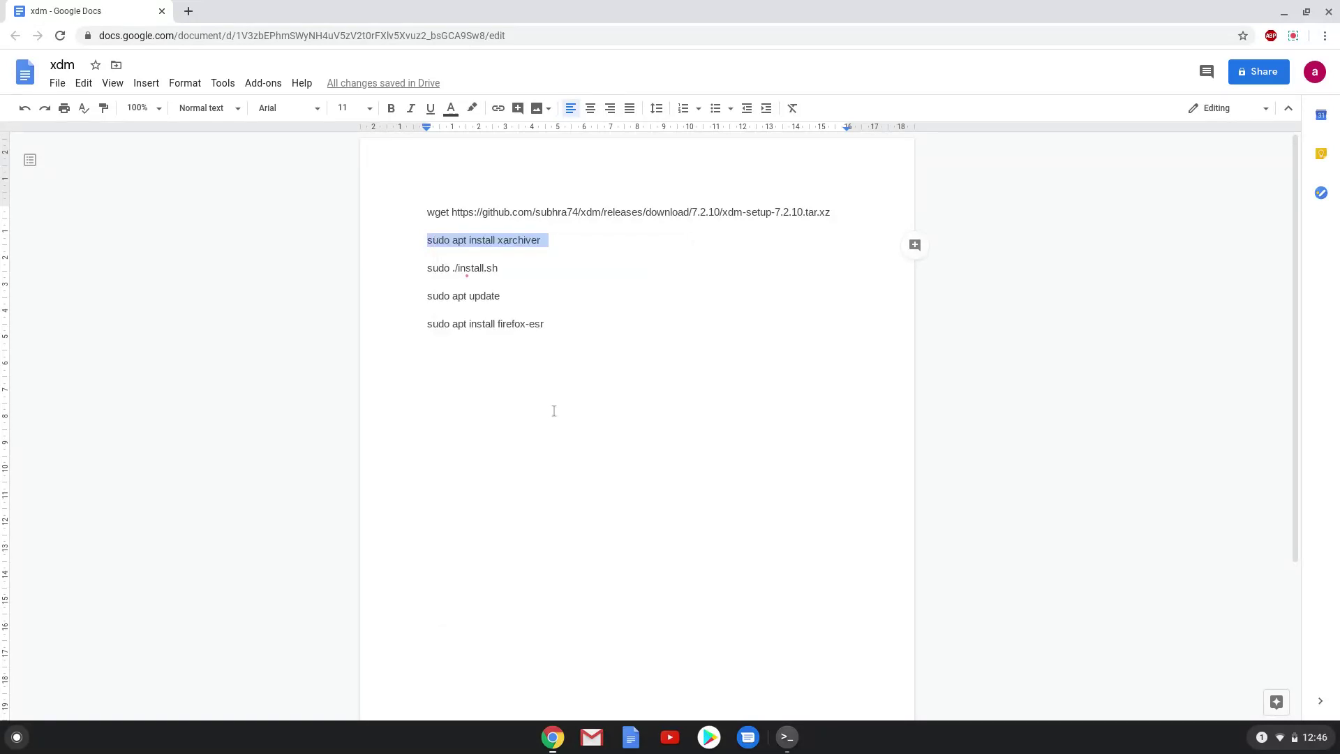
# Step: Run 'sudo apt install xarchiver' in Terminal, confirm the packages, then minimize Terminal
pyautogui.click(775, 733)
pyautogui.rightClick(600, 505)
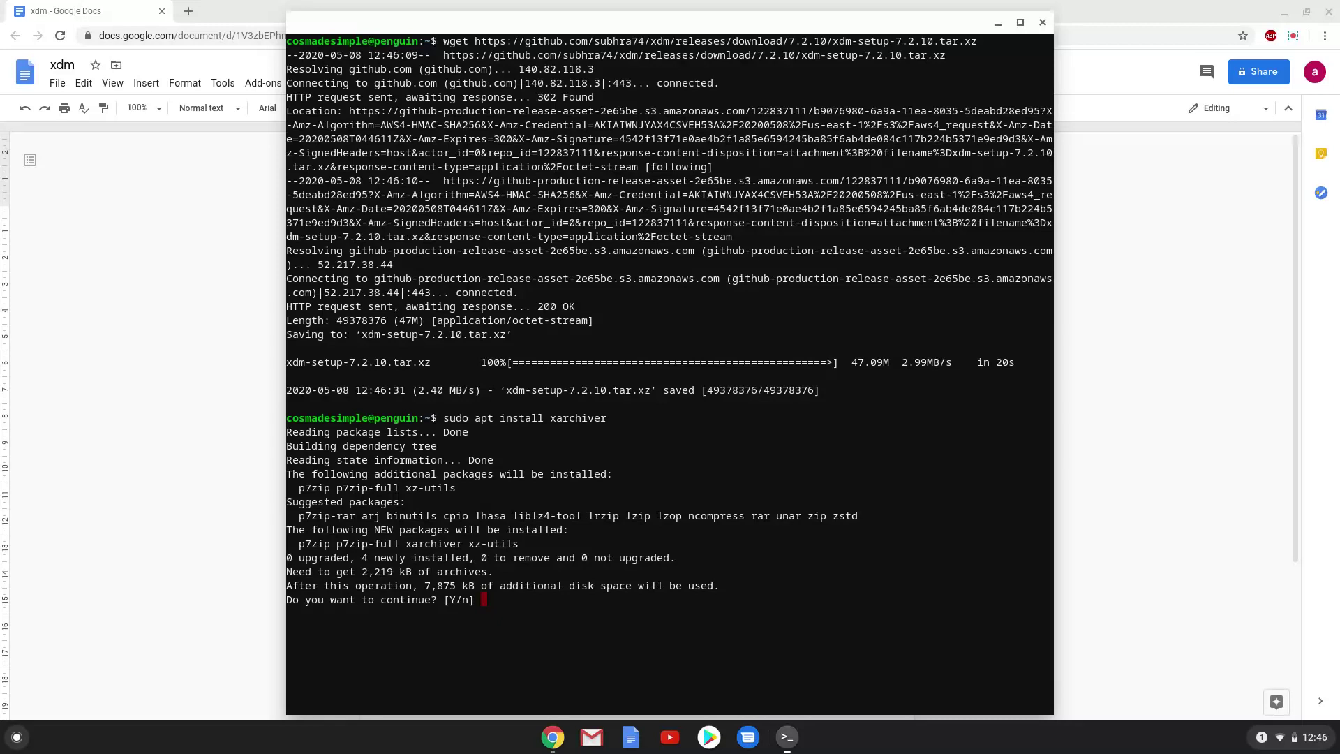
pyautogui.press('Return')
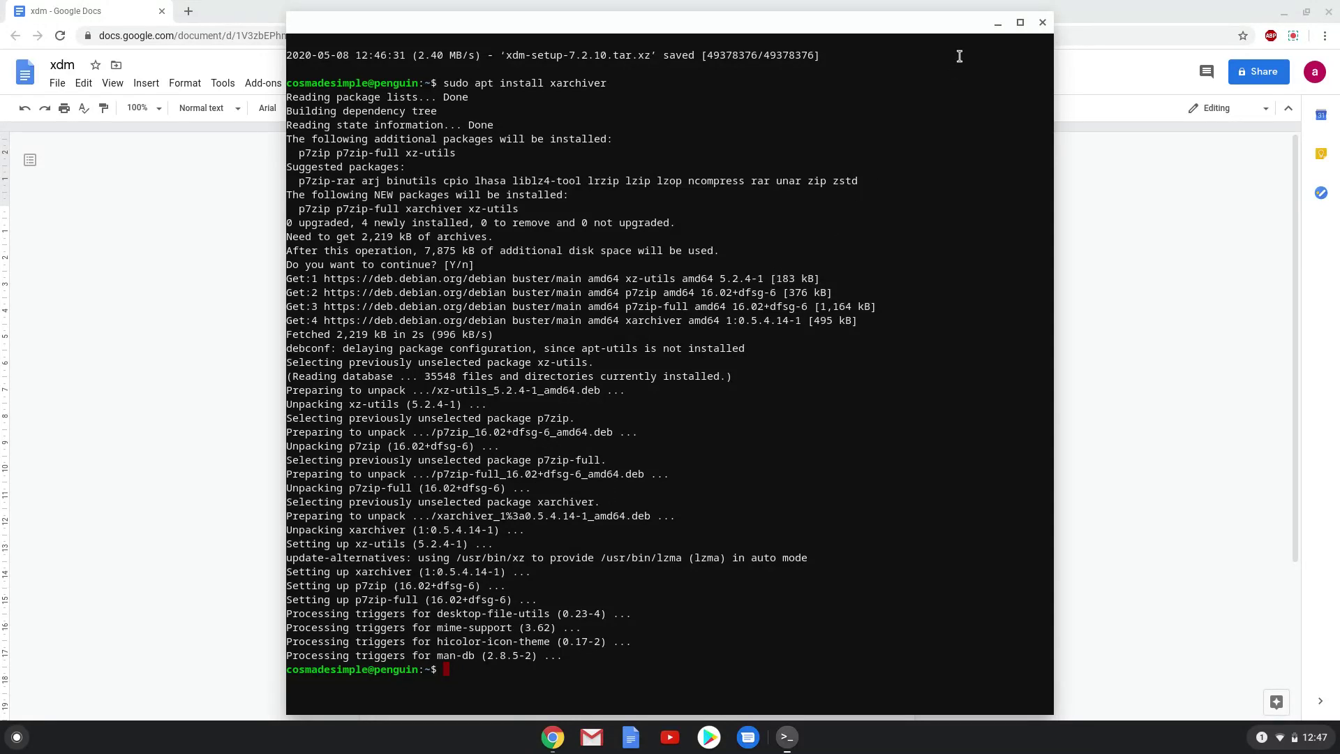
pyautogui.click(997, 23)
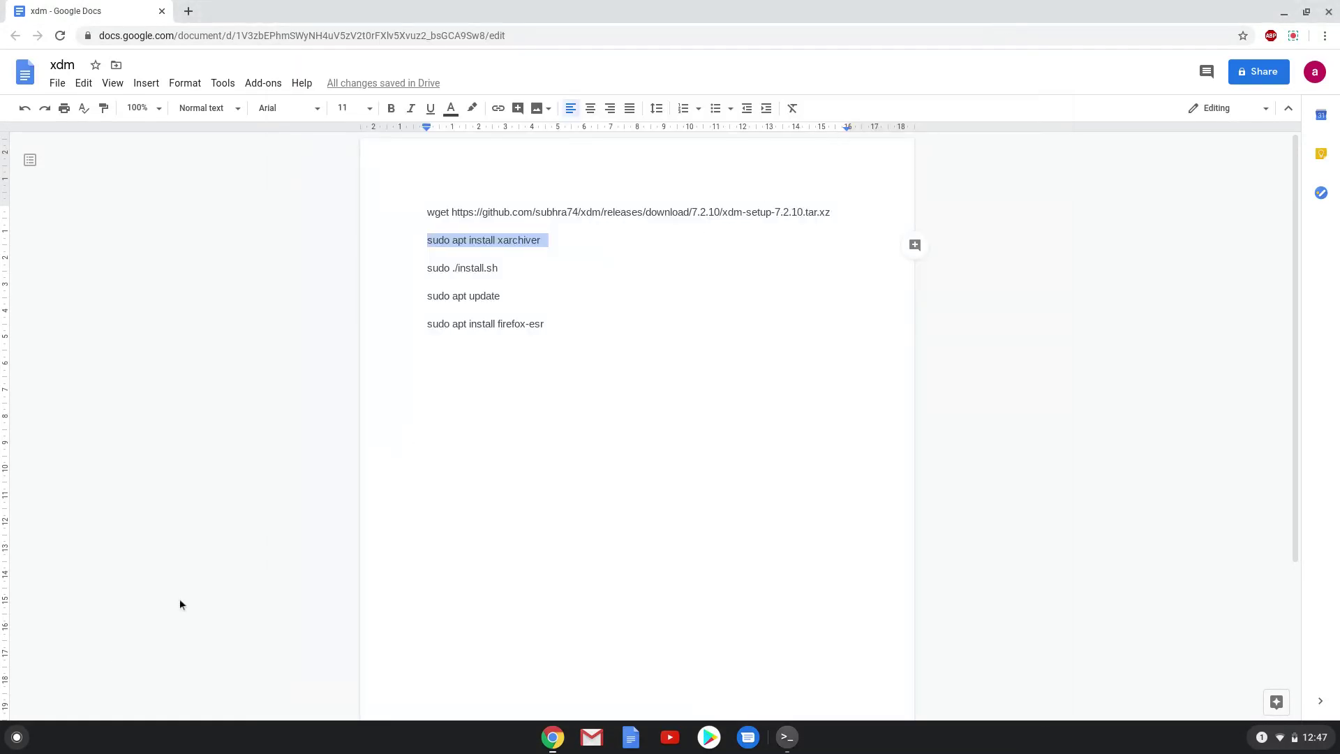
# Step: Launch Xarchiver from the Linux apps folder on the launcher's second page
pyautogui.click(16, 736)
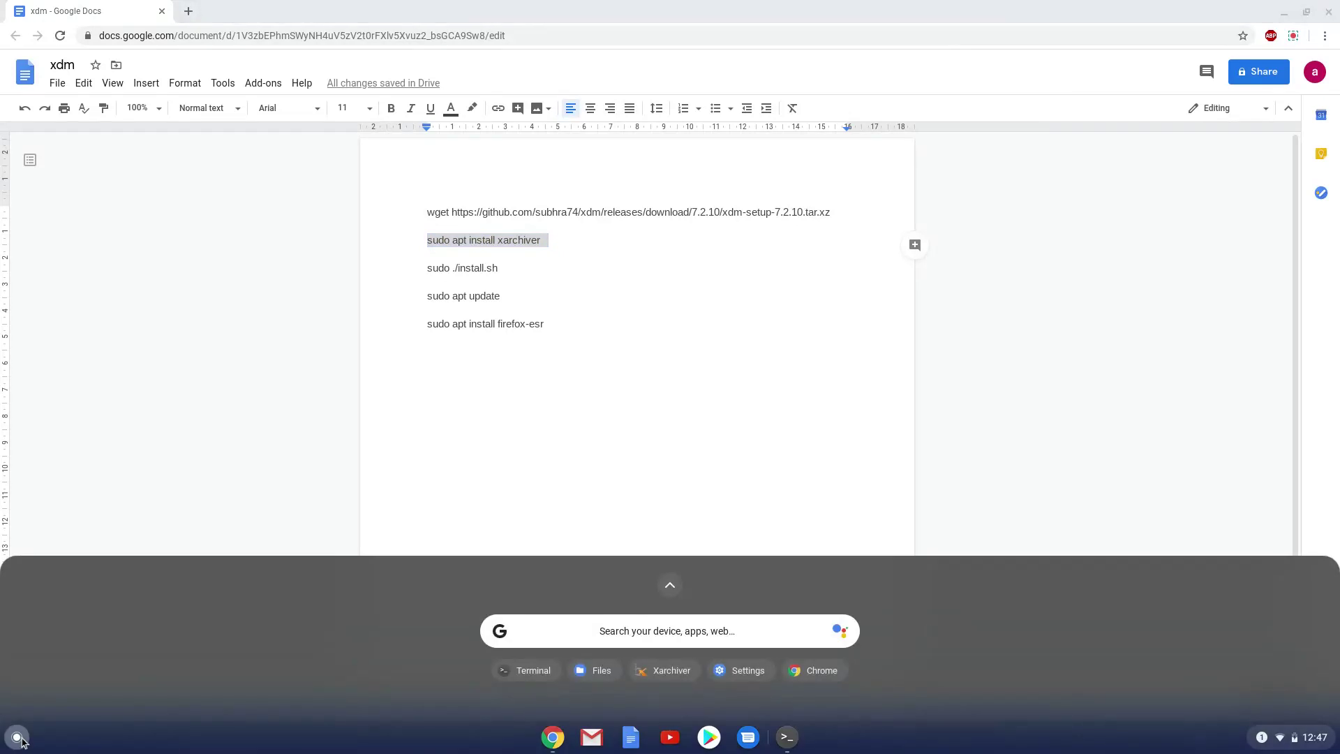
pyautogui.click(671, 588)
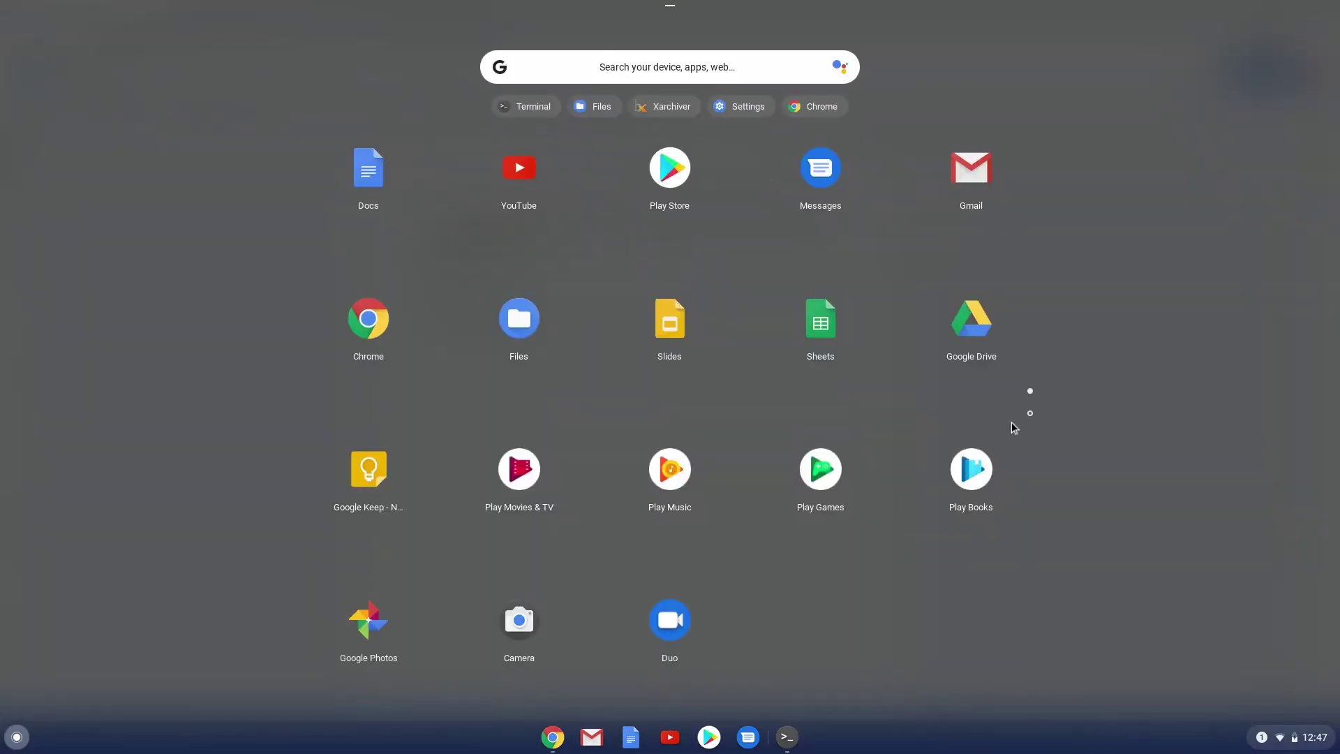
pyautogui.click(1029, 414)
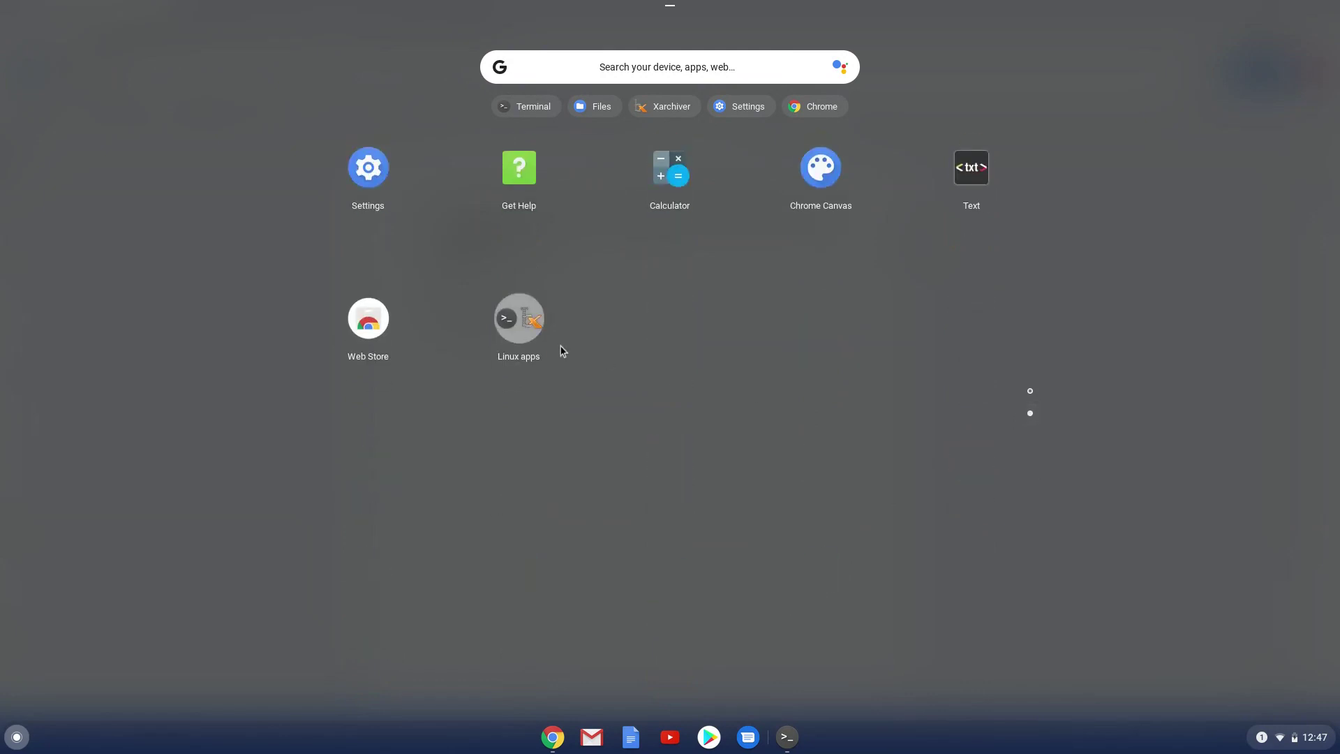
pyautogui.click(521, 335)
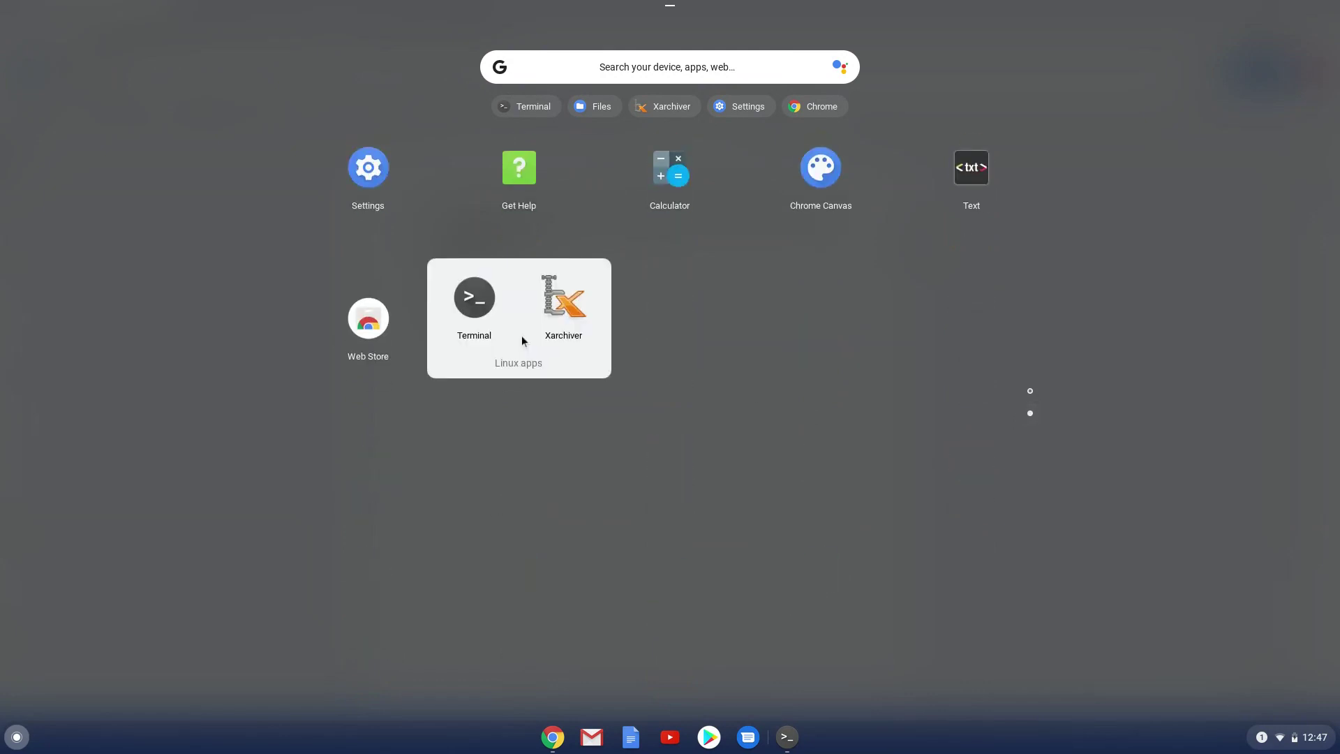
pyautogui.click(564, 304)
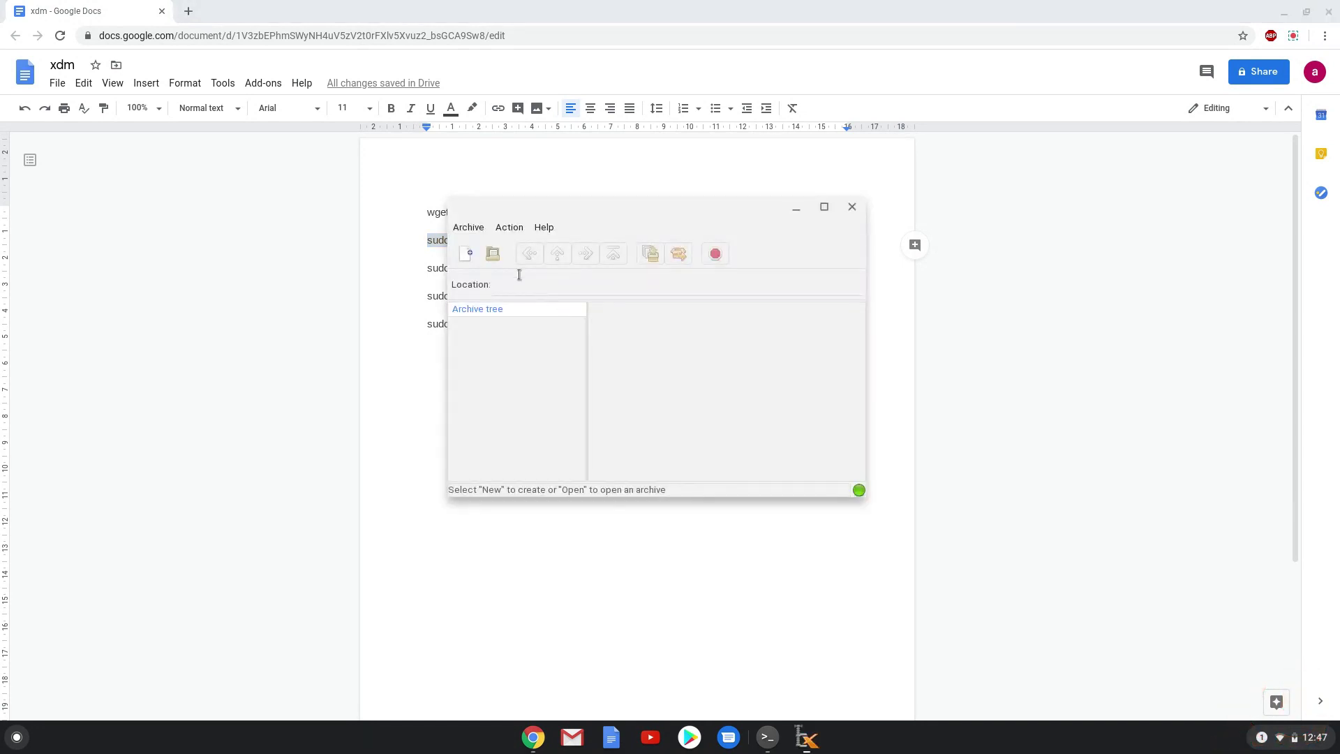
# Step: Open xdm-setup-7.2.10.tar.xz from the home folder in Xarchiver
pyautogui.click(494, 256)
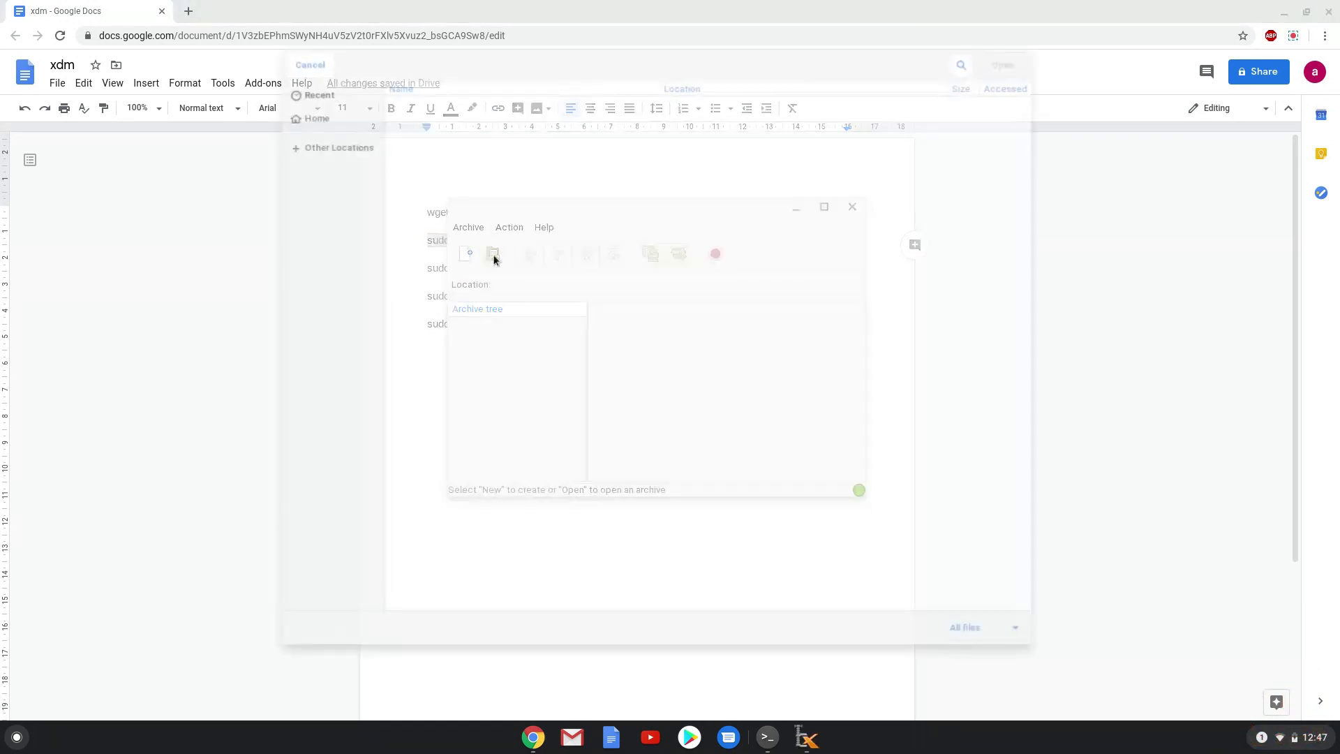
pyautogui.click(332, 114)
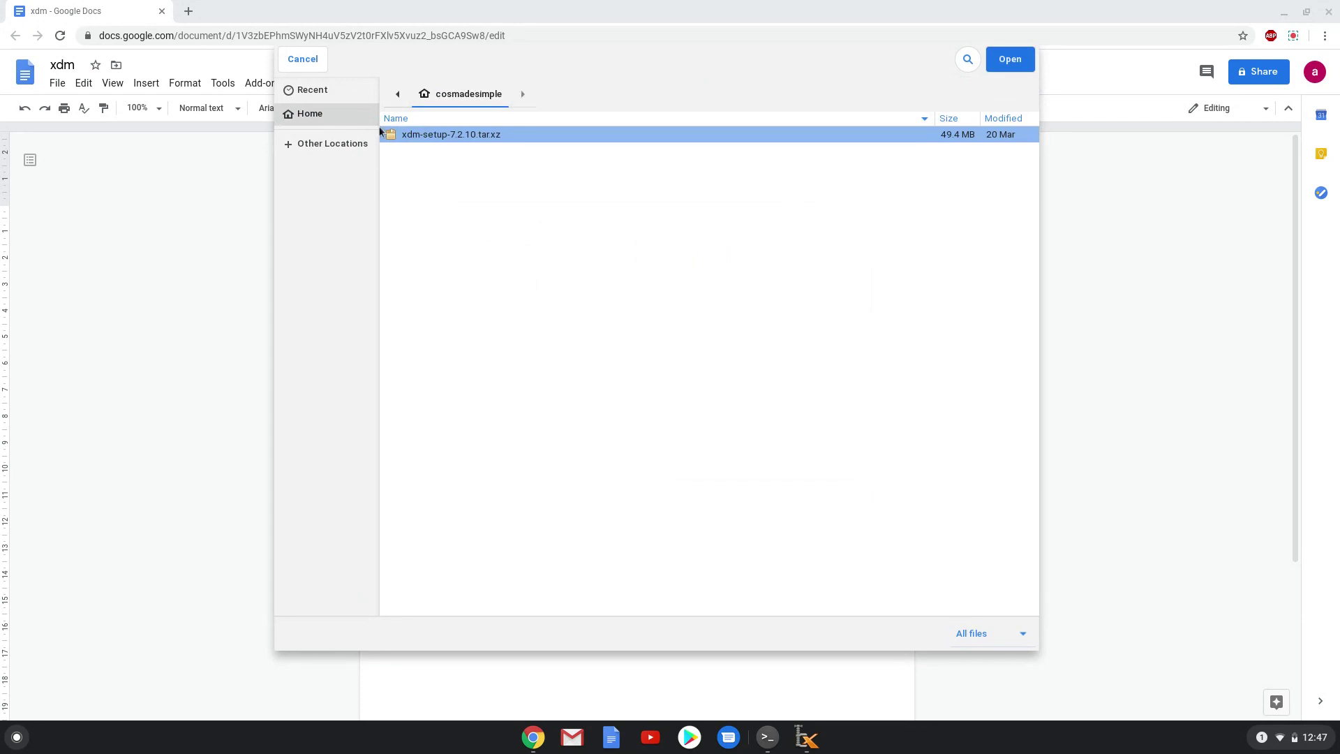
pyautogui.doubleClick(409, 134)
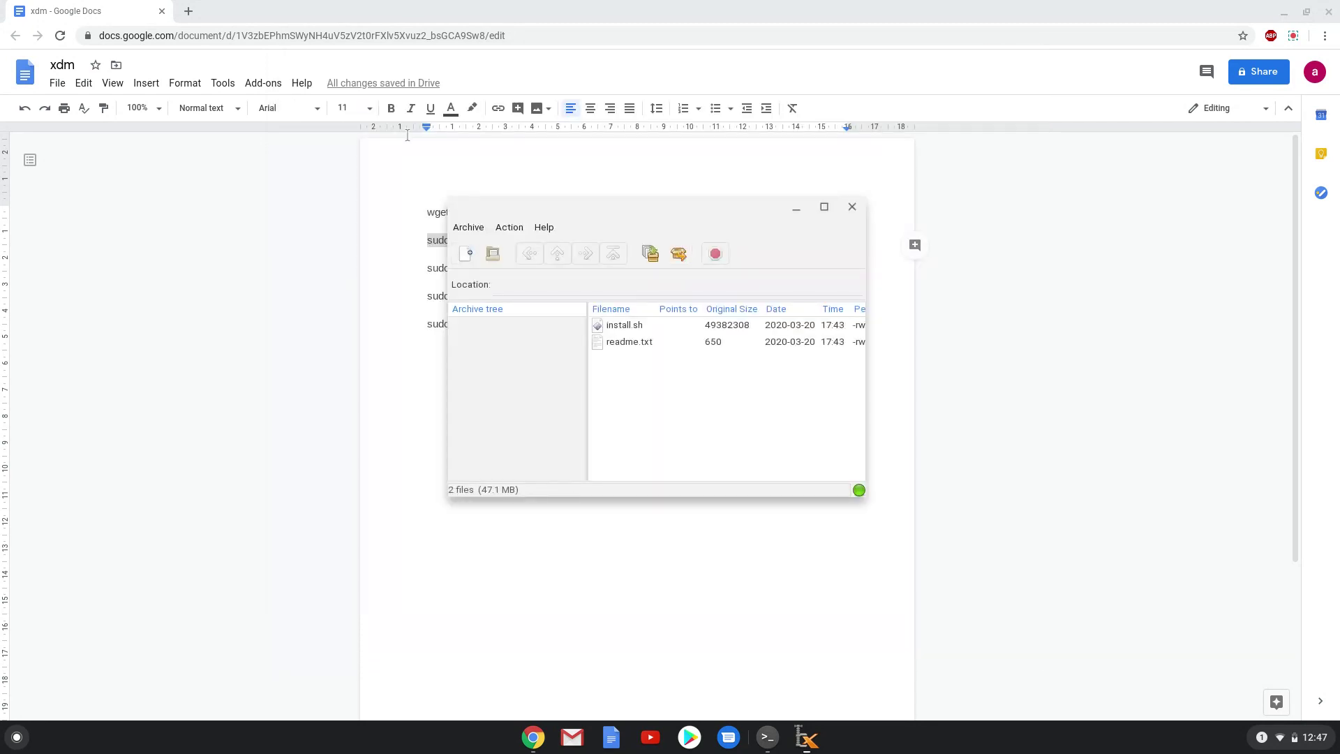
# Step: Extract install.sh and readme.txt into the home folder and close Xarchiver
pyautogui.click(678, 254)
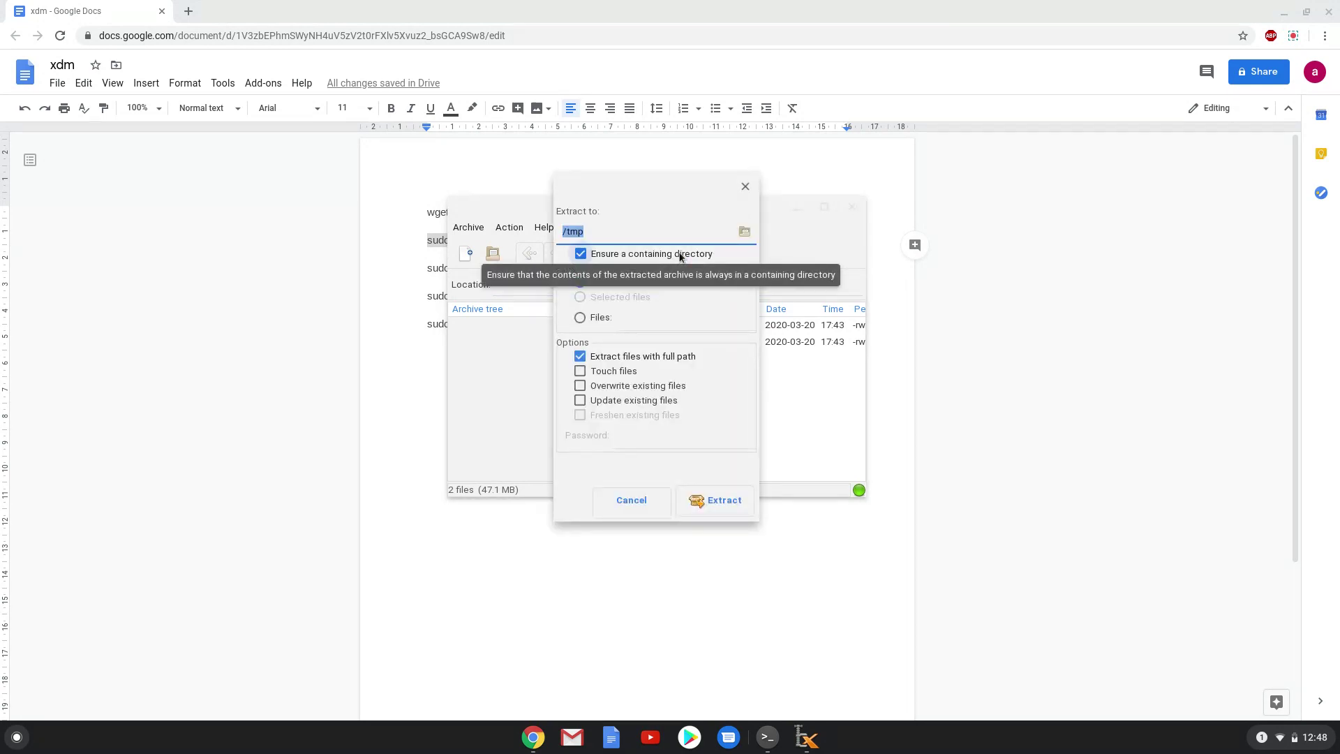
pyautogui.click(744, 234)
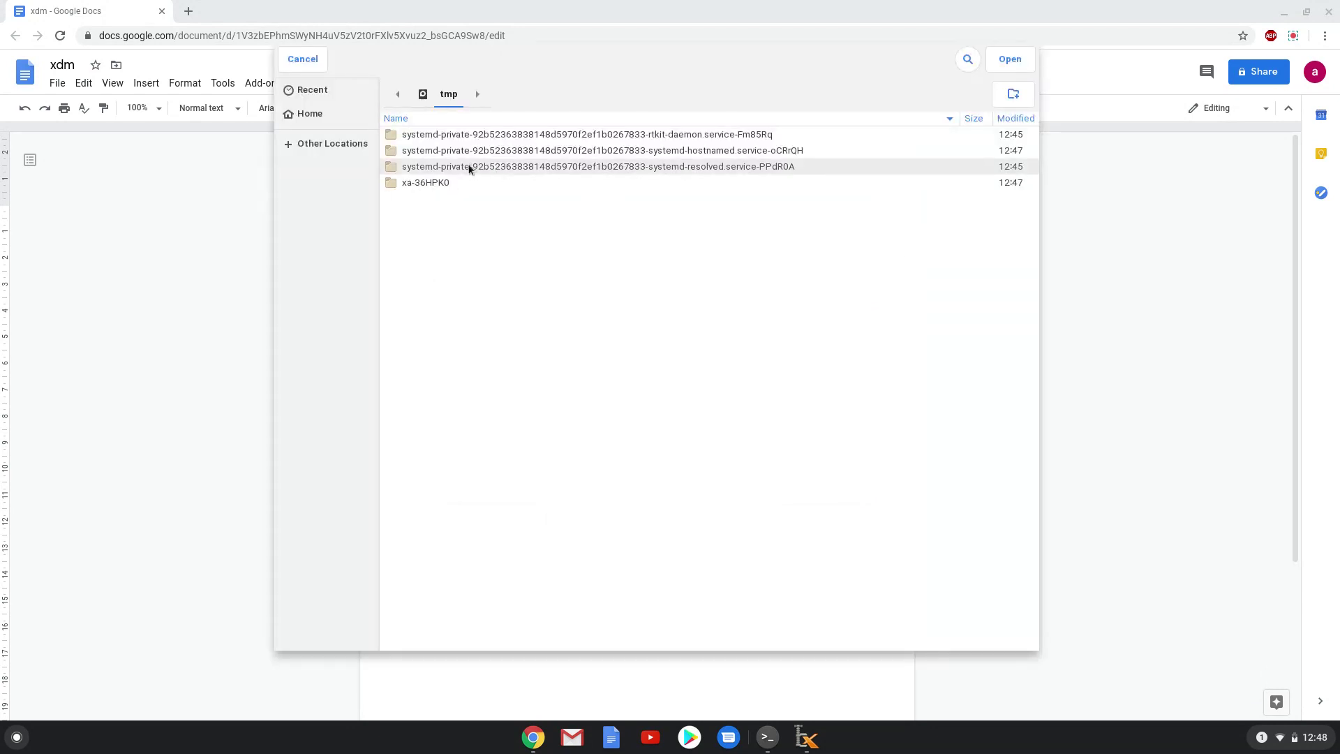
pyautogui.click(310, 114)
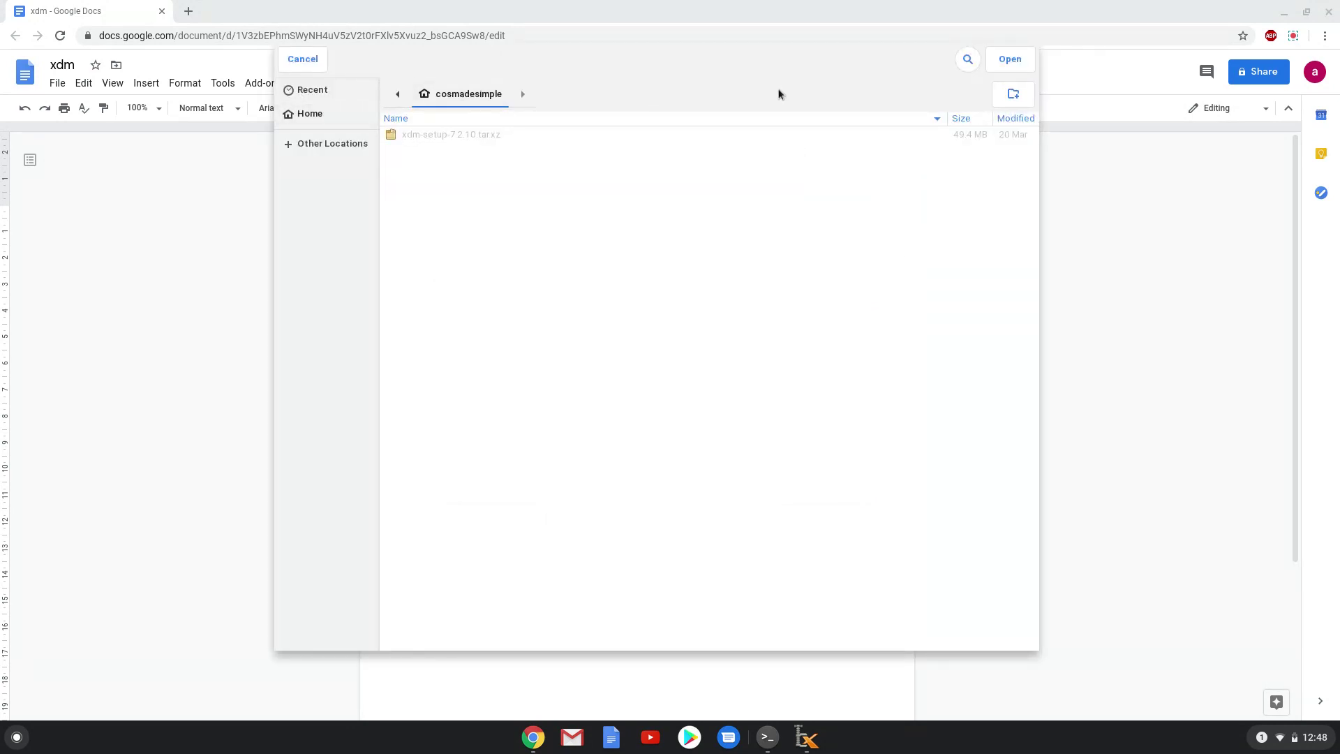
pyautogui.click(1010, 60)
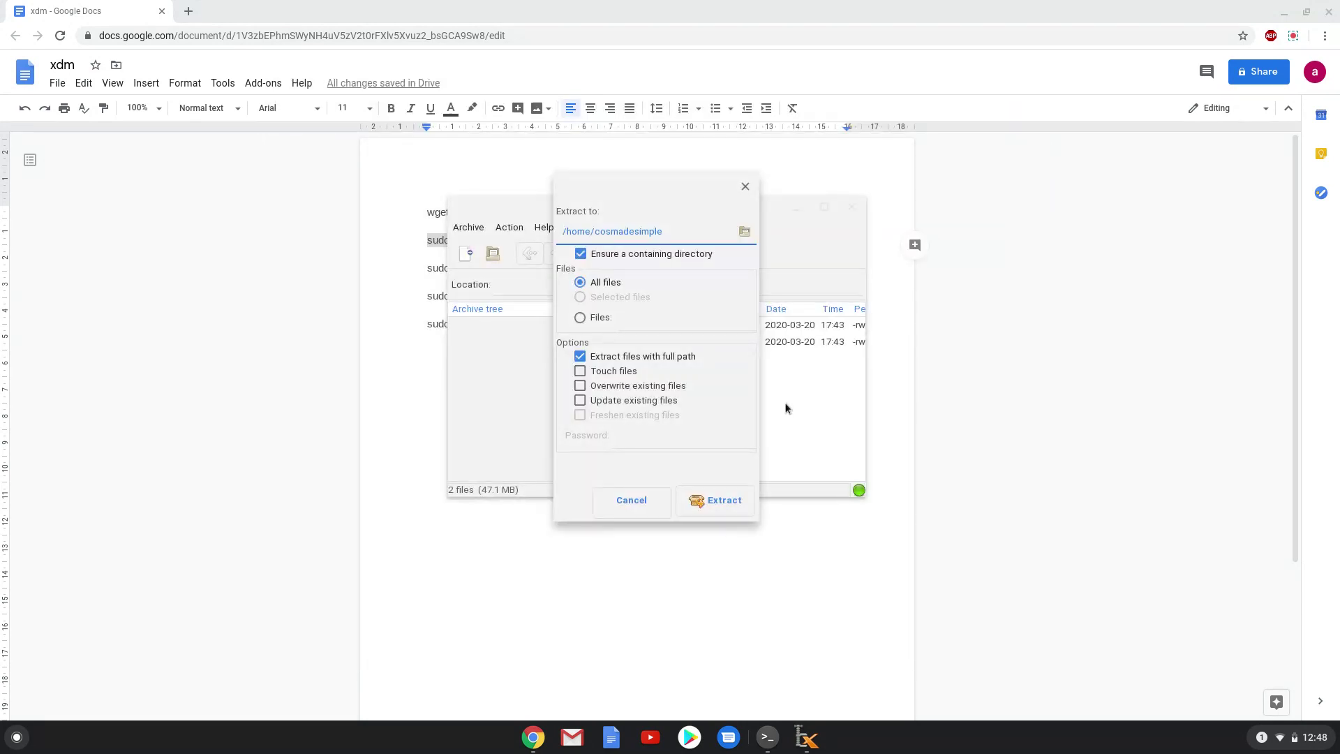
pyautogui.click(722, 500)
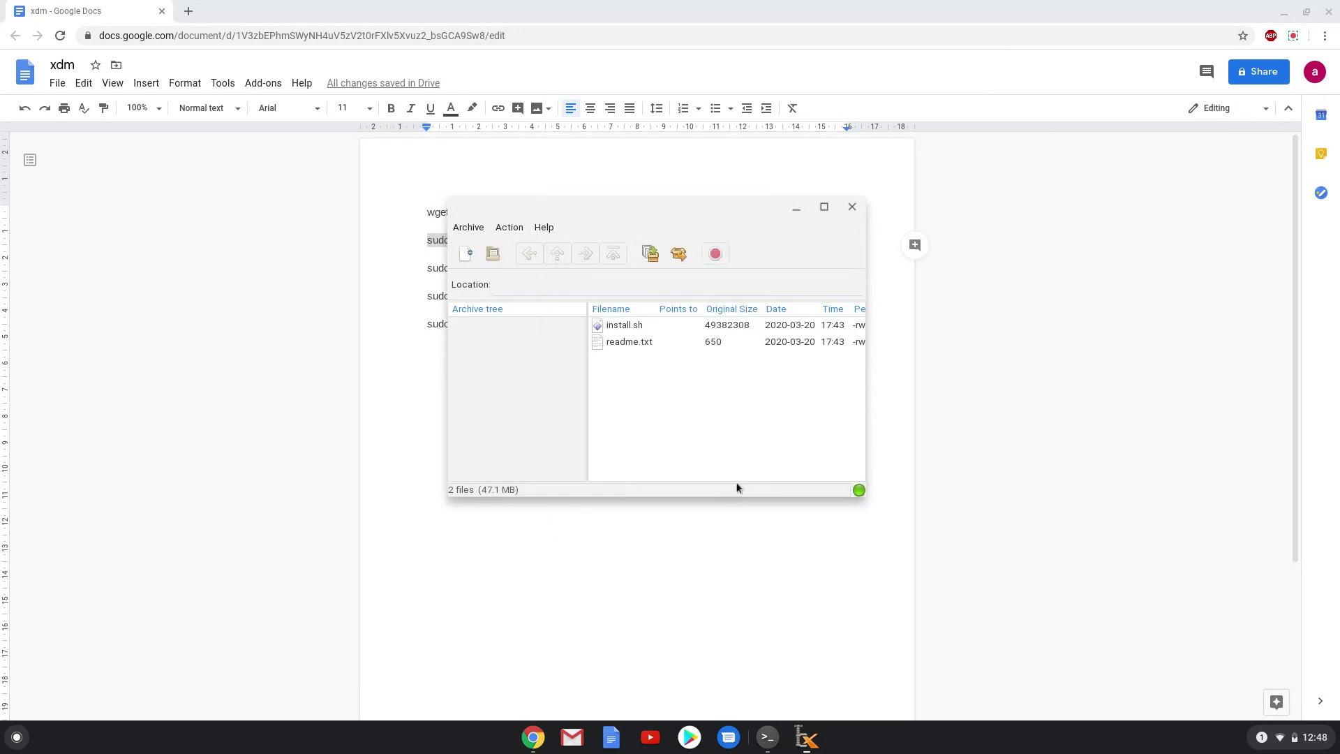
pyautogui.click(851, 206)
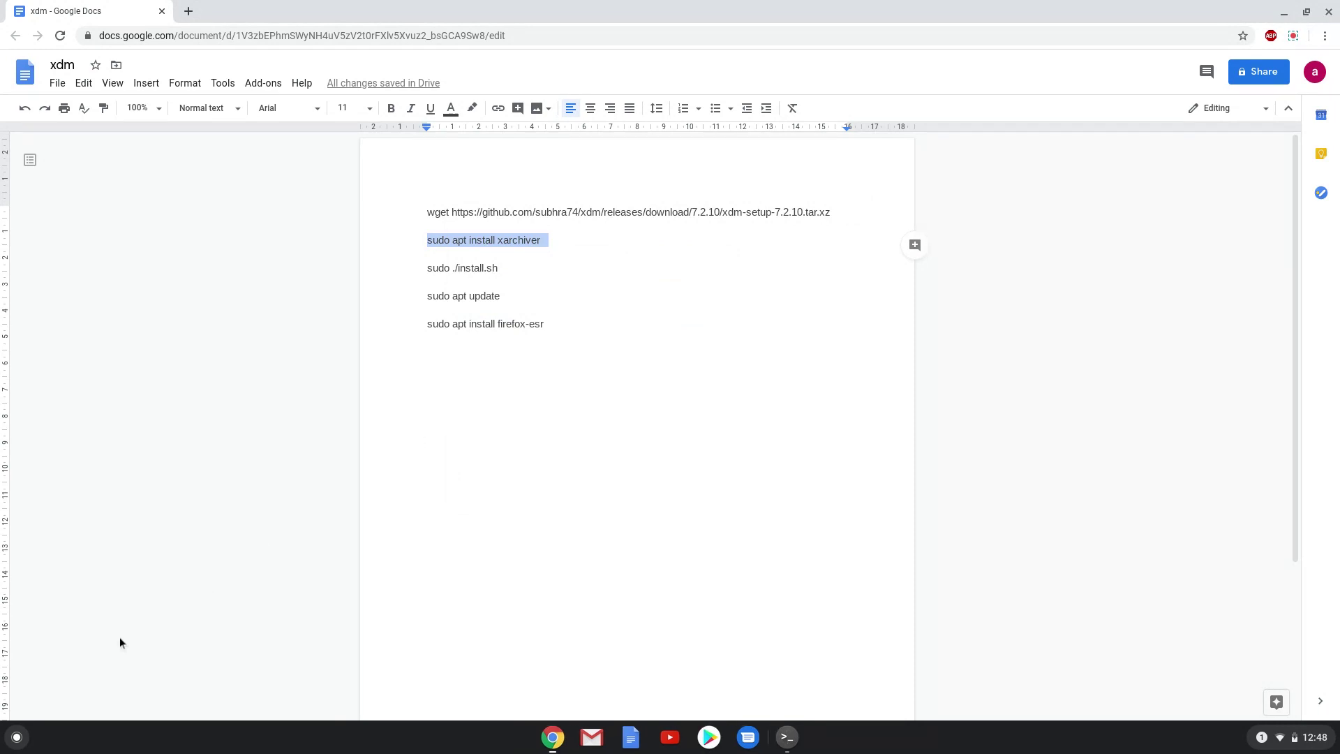
# Step: Open the xdm-setup-7.2.10 folder inside Linux files in the Files app
pyautogui.click(17, 737)
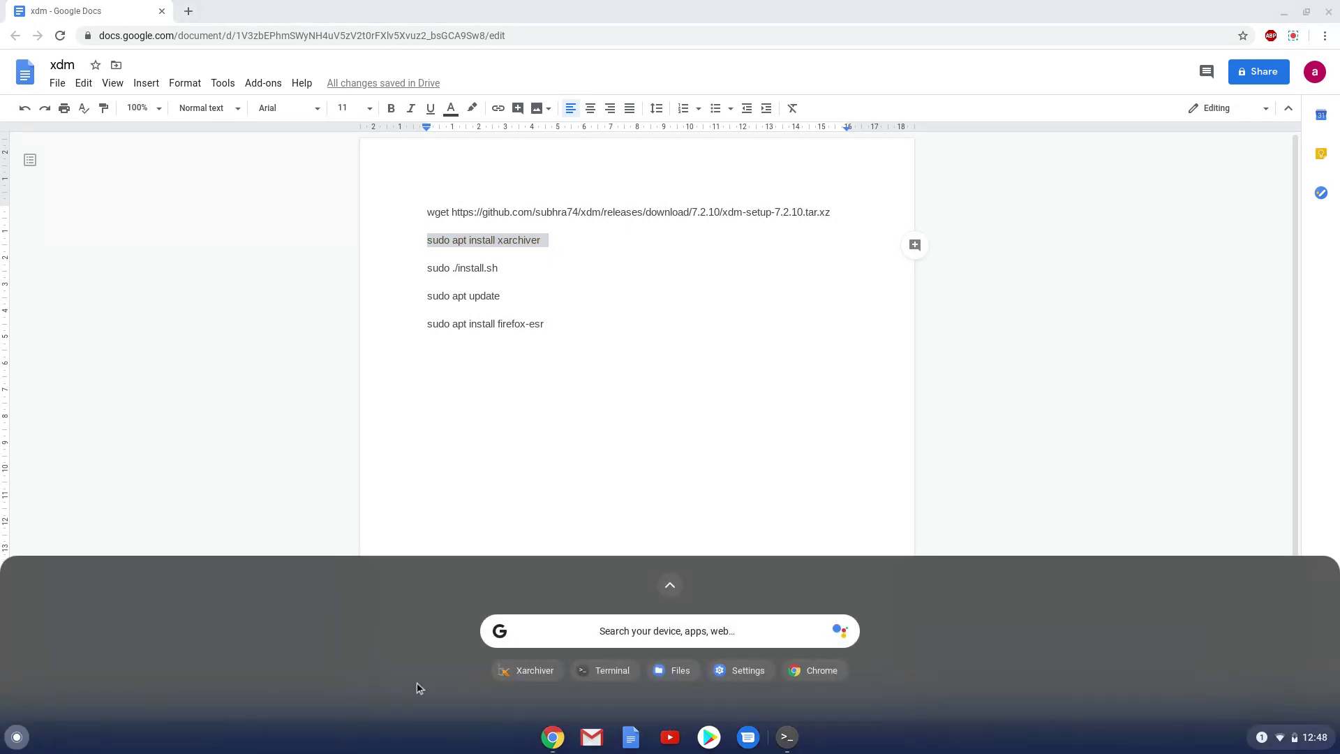
pyautogui.click(667, 671)
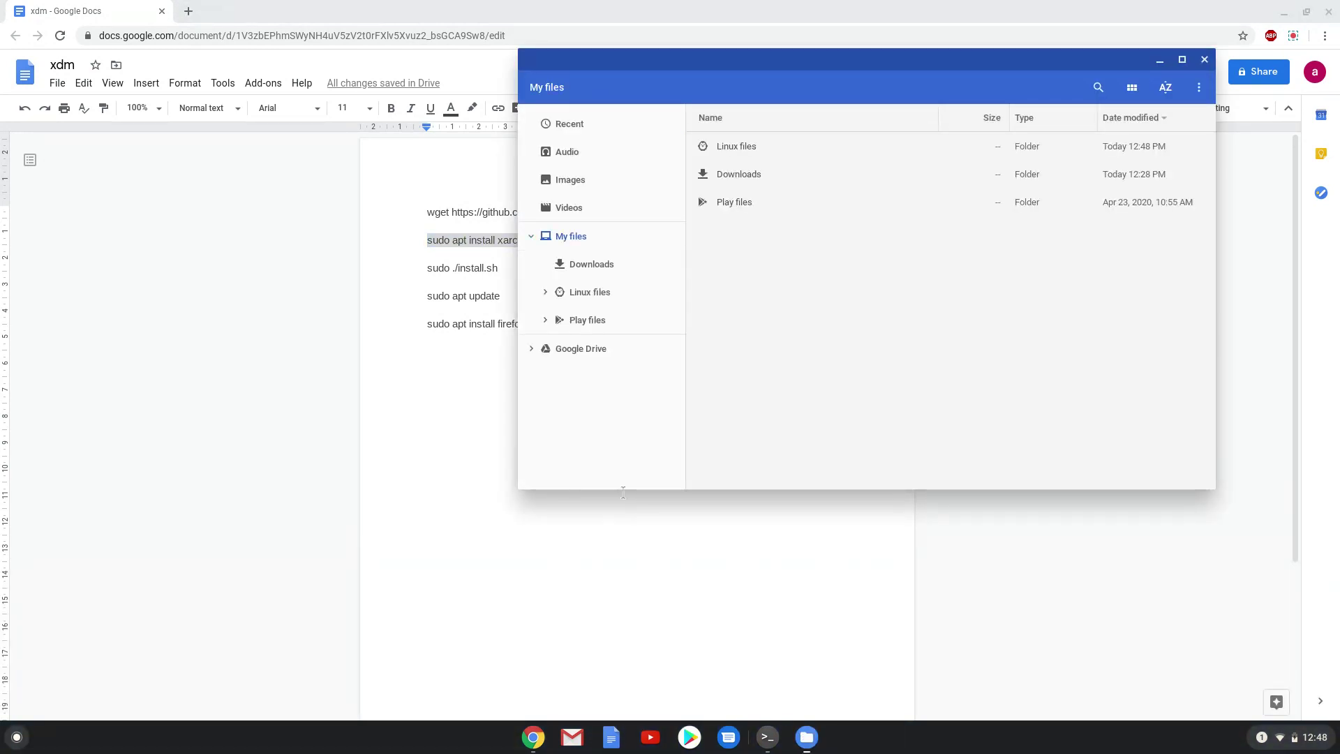
pyautogui.click(611, 296)
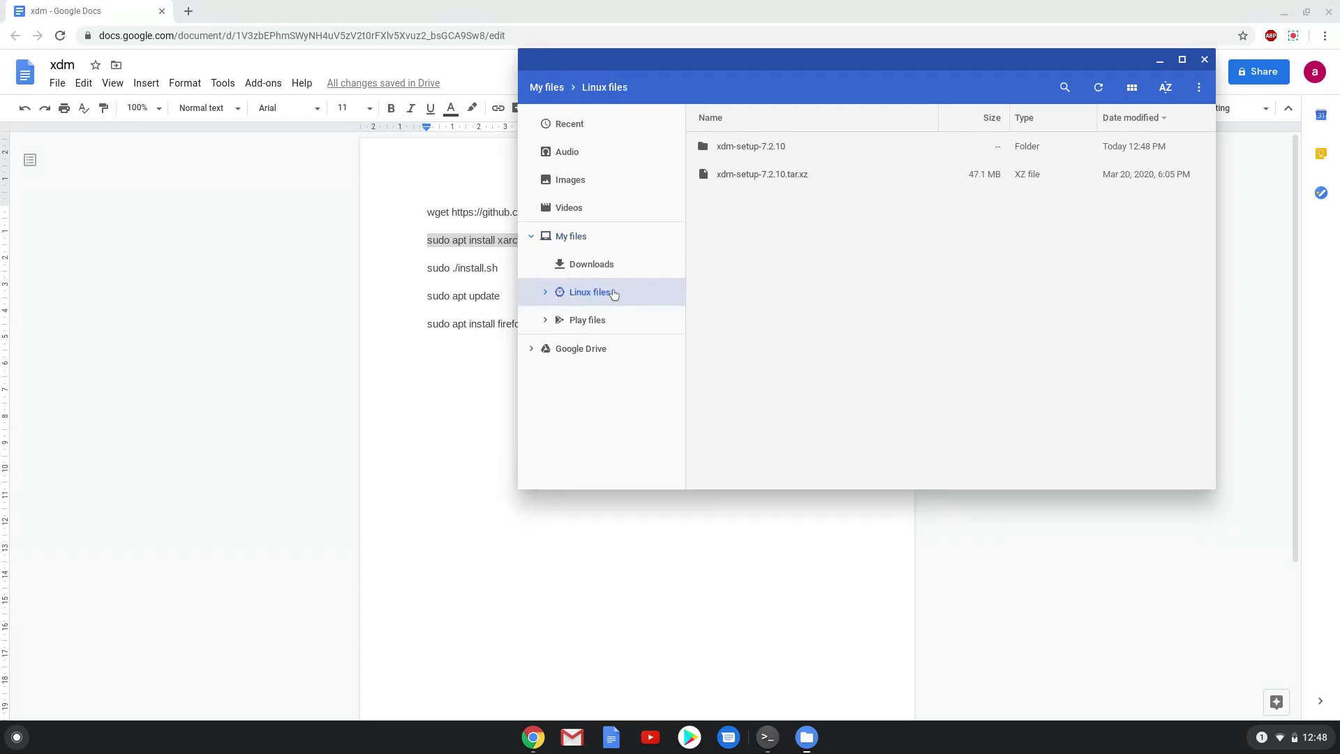
pyautogui.click(734, 146)
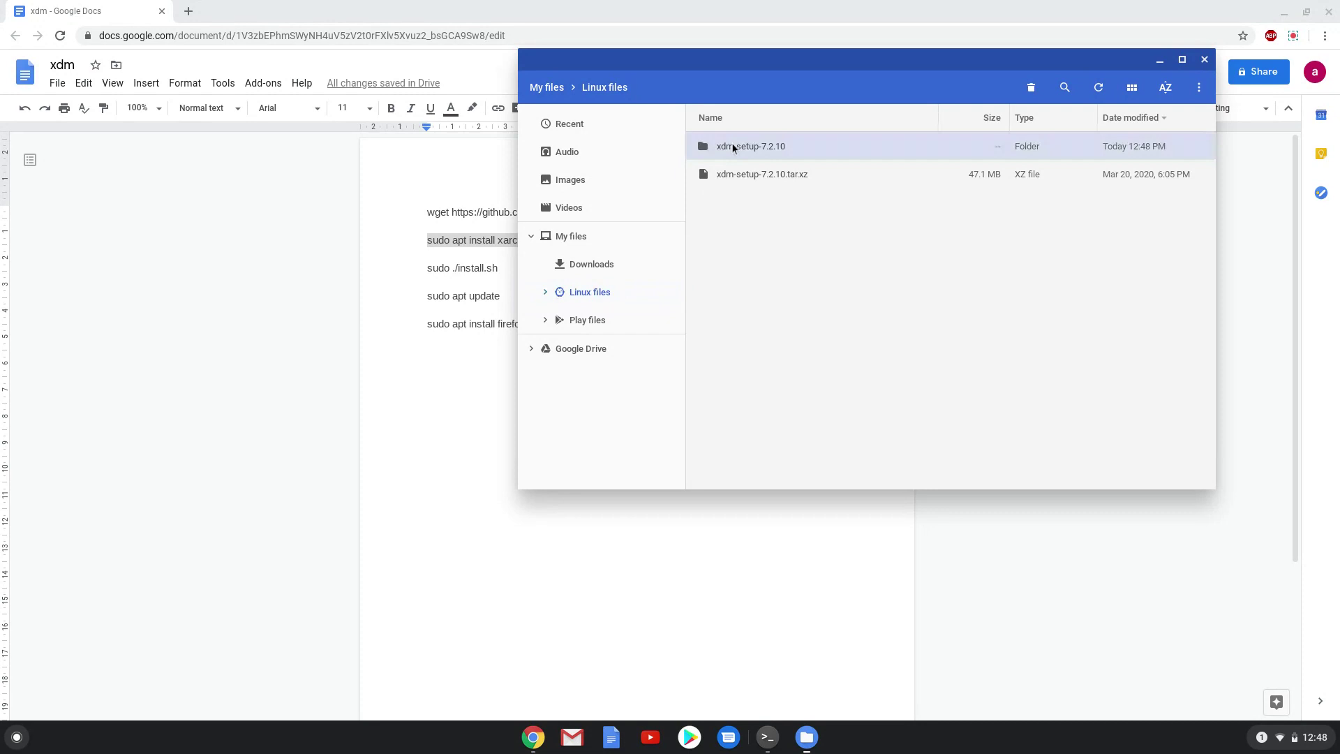
pyautogui.doubleClick(733, 147)
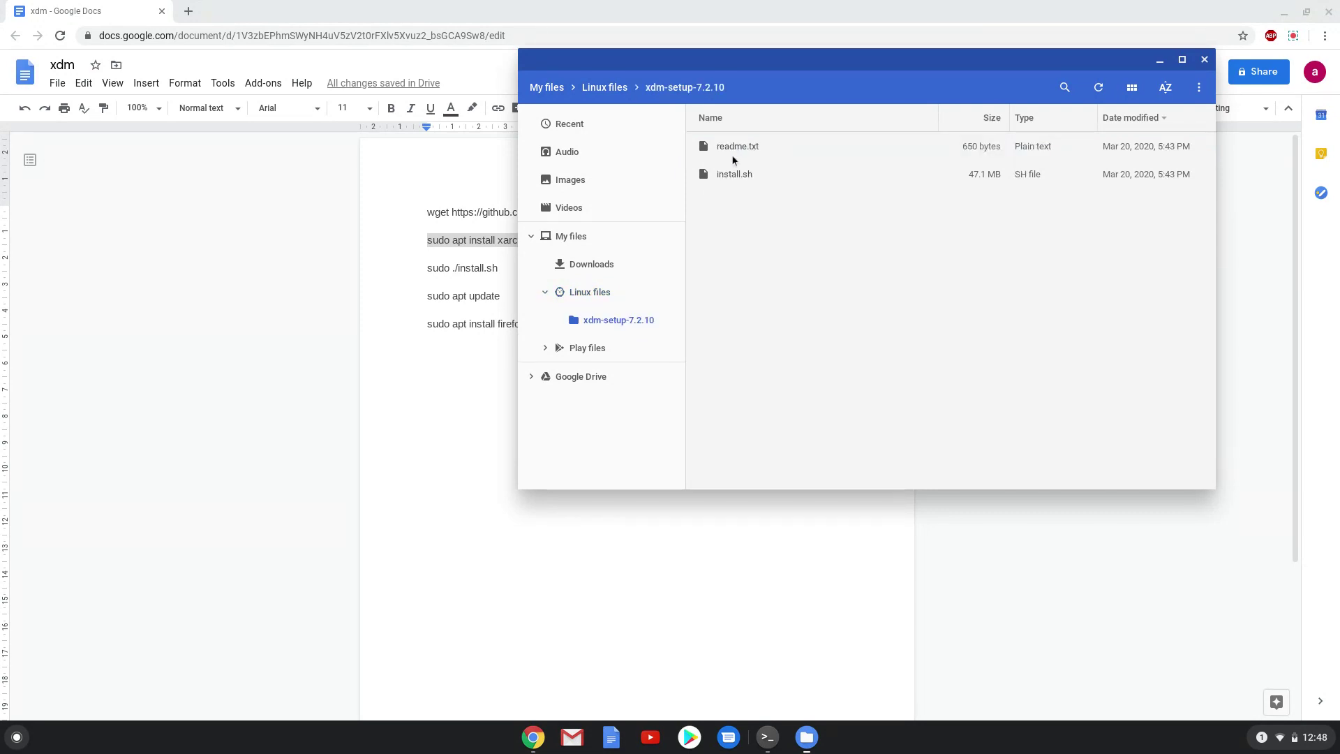
# Step: Cut install.sh and paste it directly into Linux files
pyautogui.click(736, 174)
pyautogui.rightClick(736, 175)
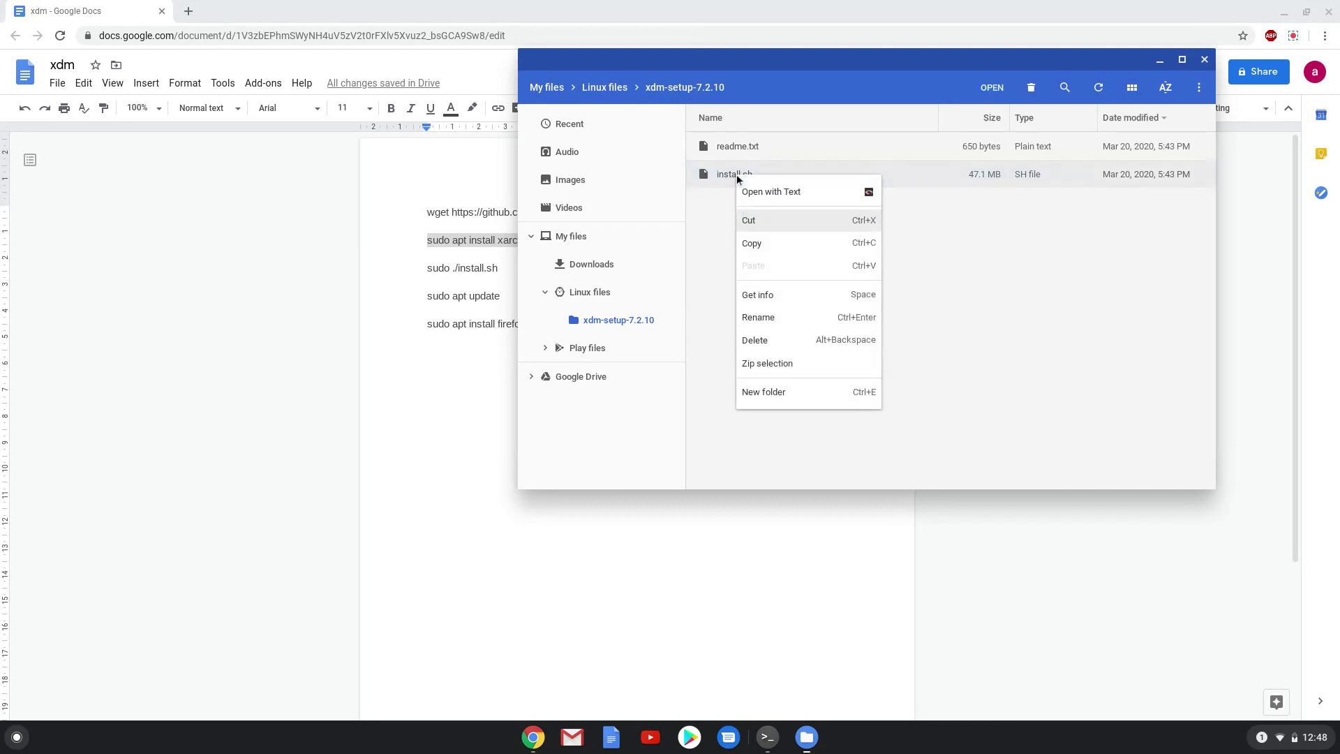
pyautogui.click(748, 221)
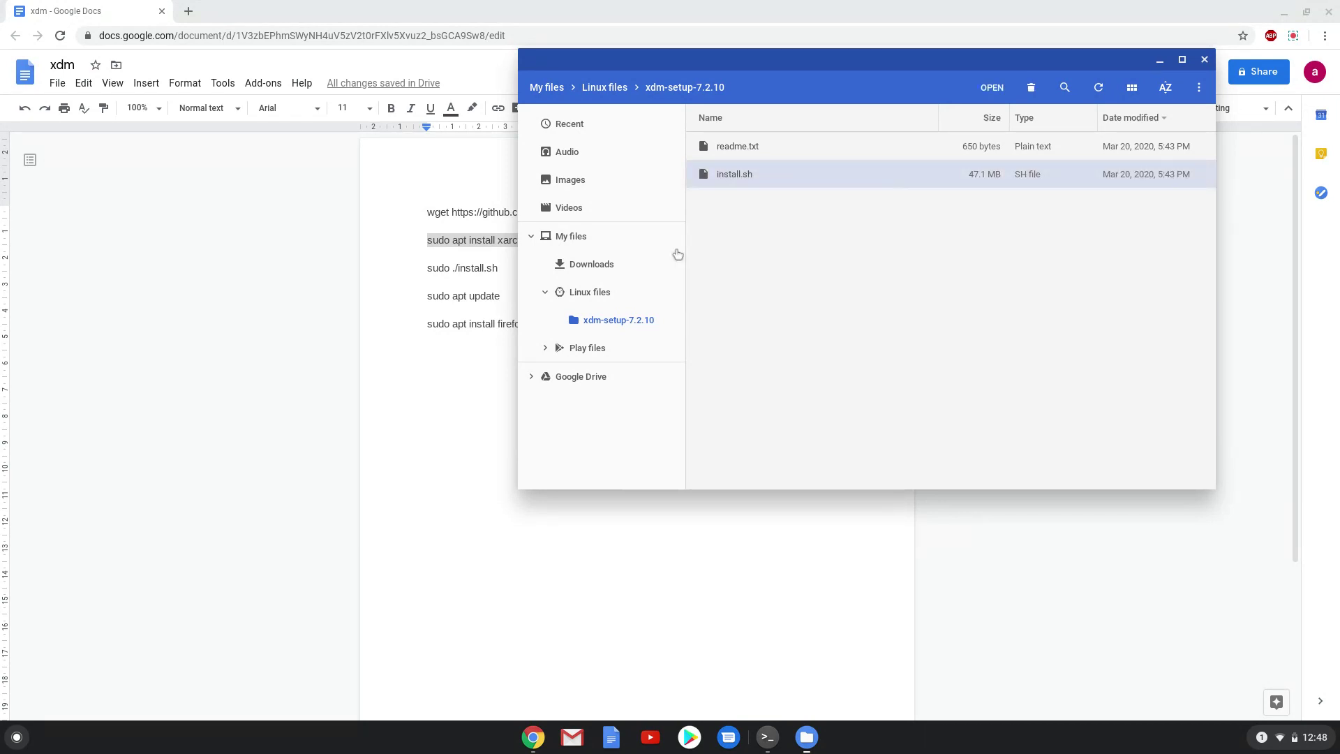
pyautogui.click(609, 294)
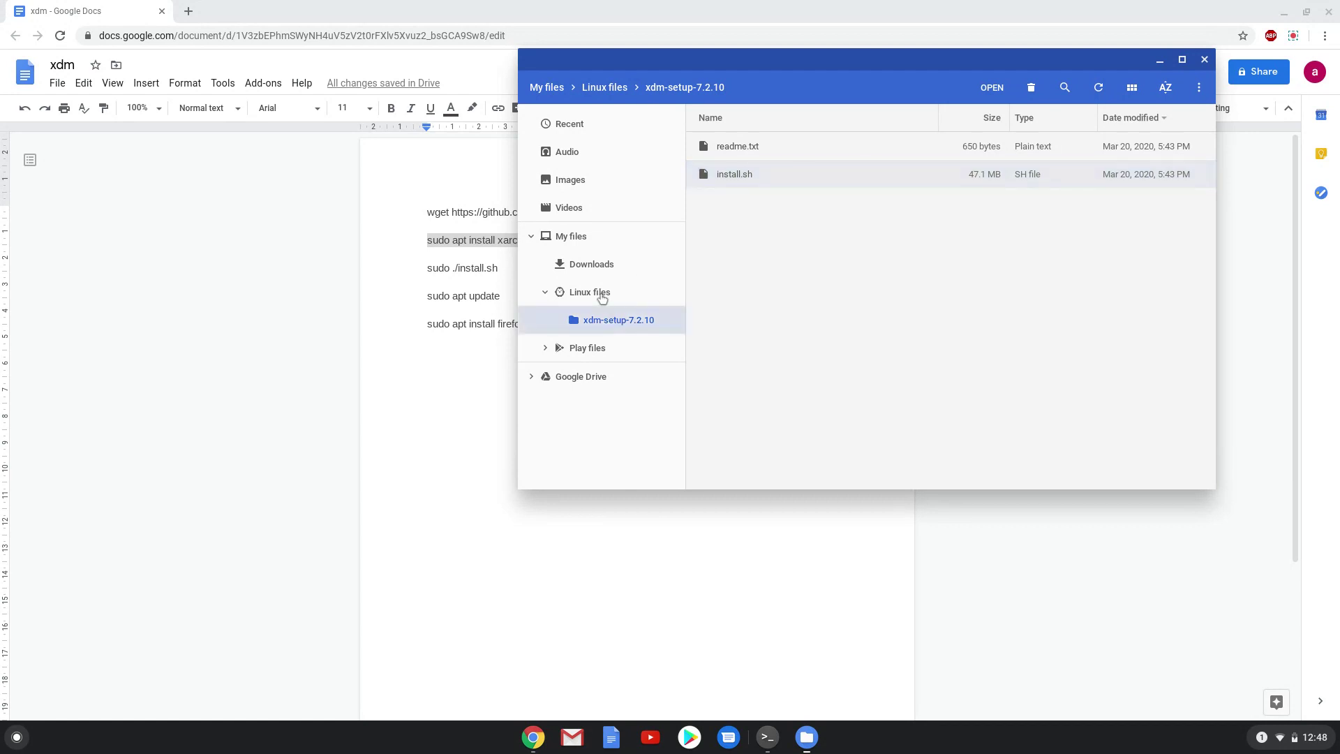
pyautogui.rightClick(720, 268)
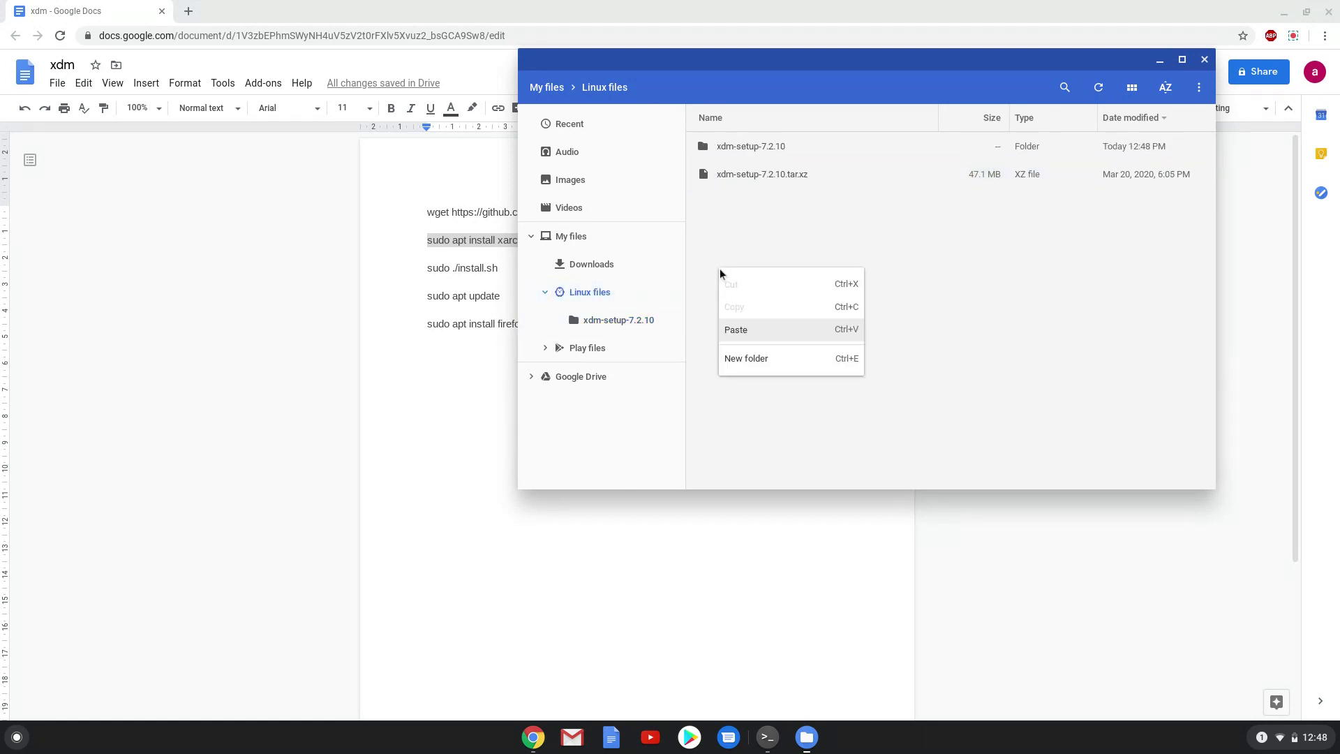
pyautogui.click(744, 328)
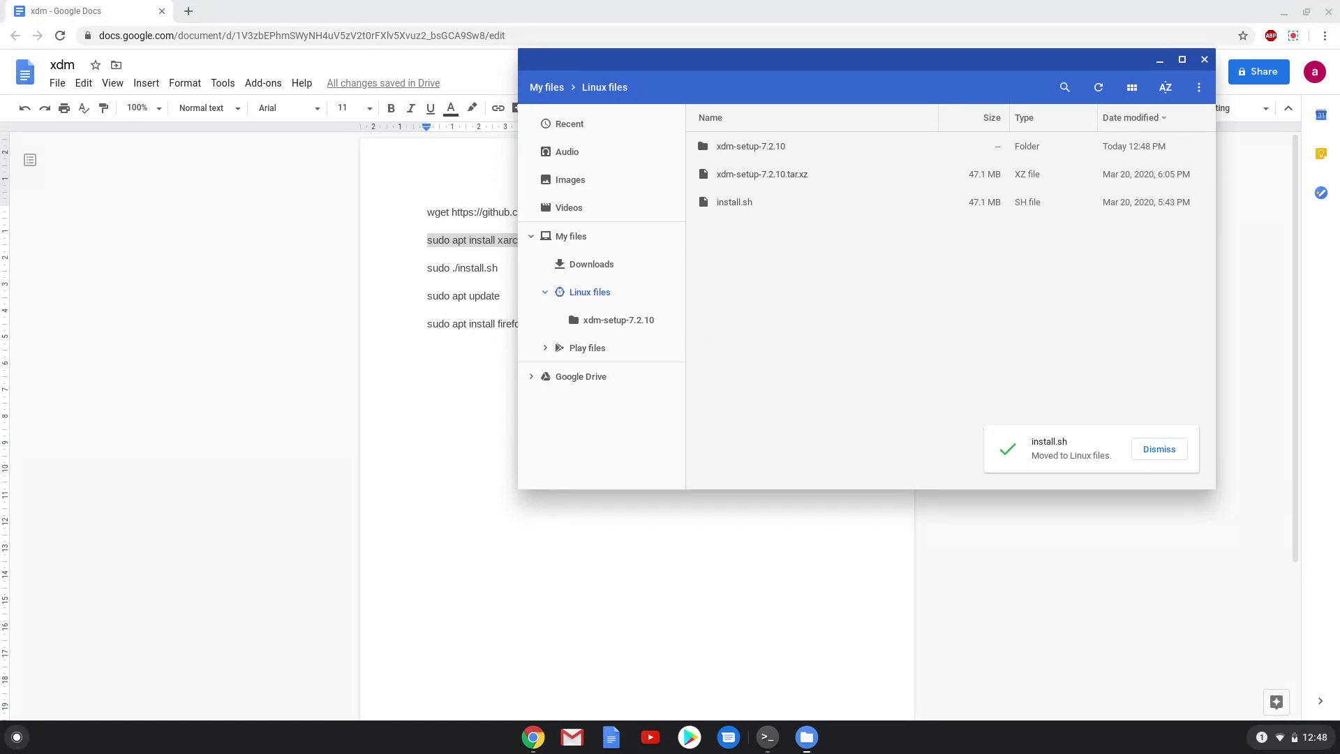
# Step: Close Files and copy the 'sudo ./install.sh' command from the Docs notes
pyautogui.click(1205, 60)
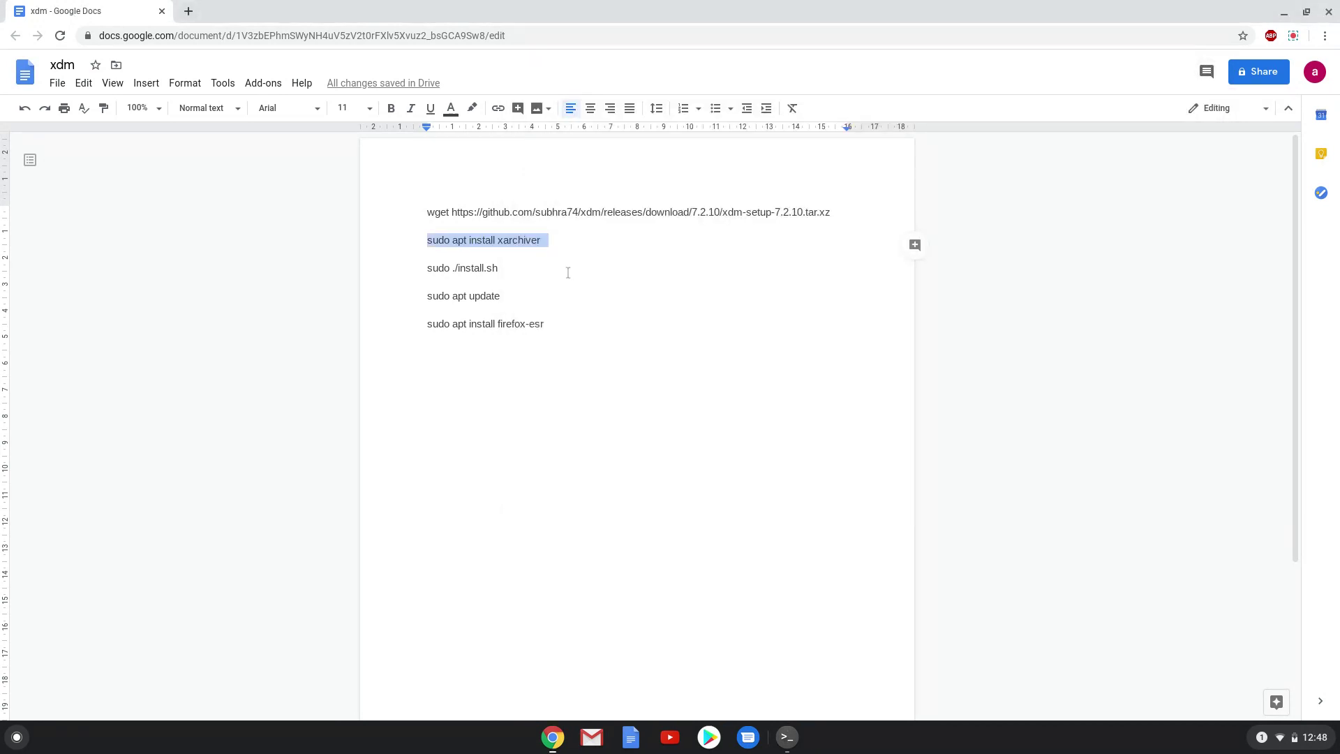
pyautogui.click(475, 269)
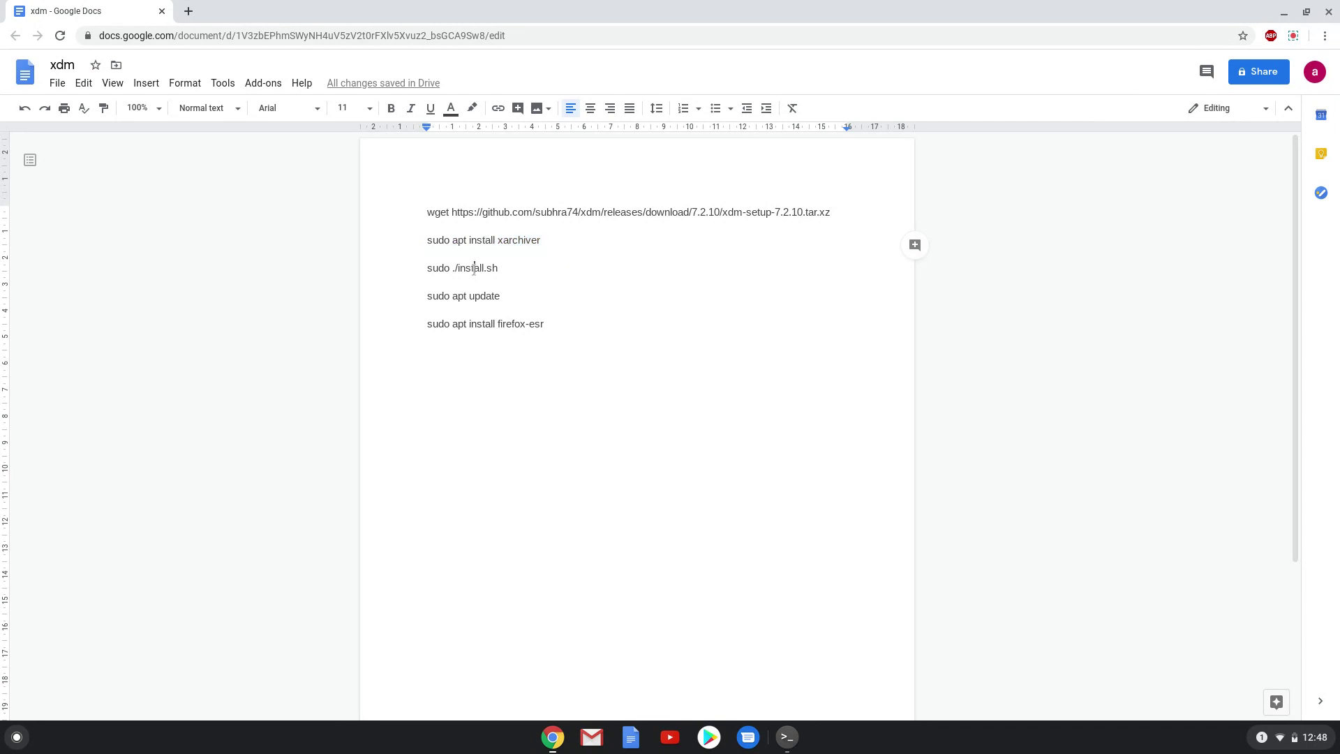
pyautogui.tripleClick(474, 268)
pyautogui.rightClick(473, 270)
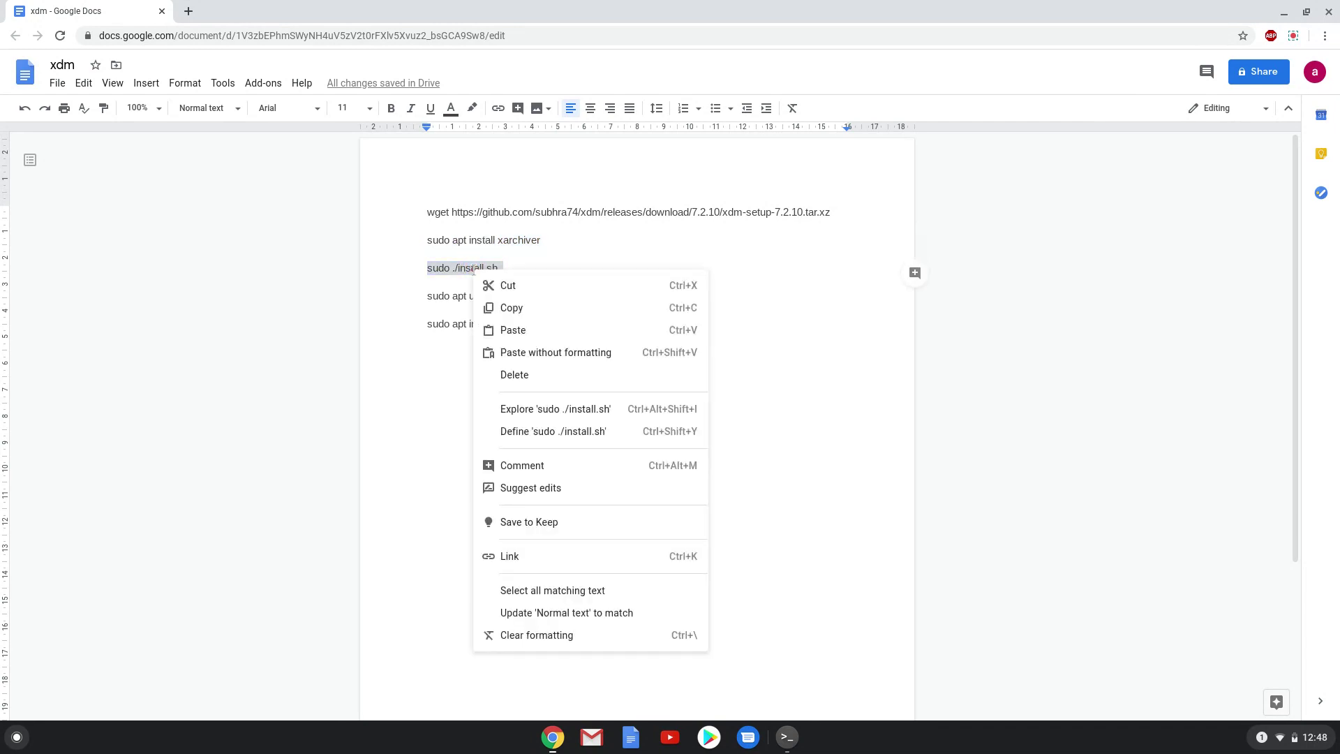
pyautogui.click(509, 307)
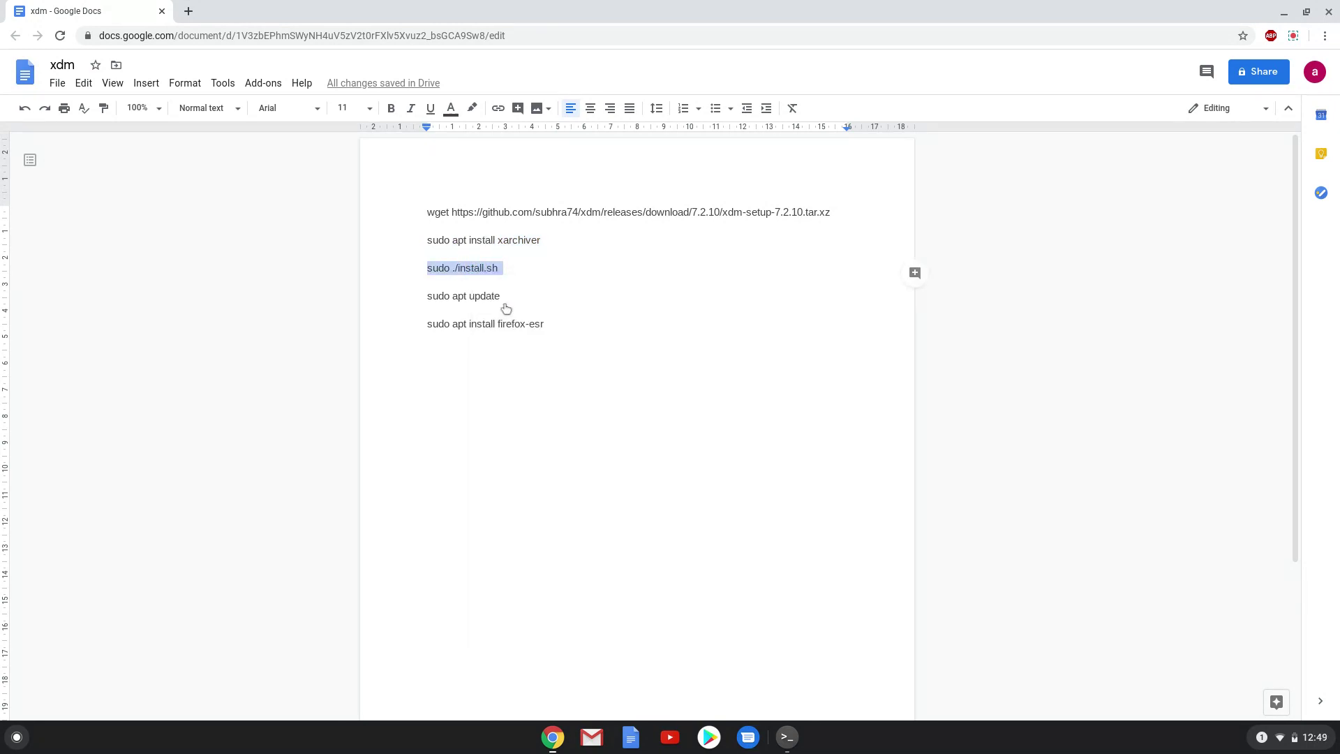
# Step: Run 'sudo ./install.sh' in Terminal until 'Installation completed', then close Terminal
pyautogui.click(786, 736)
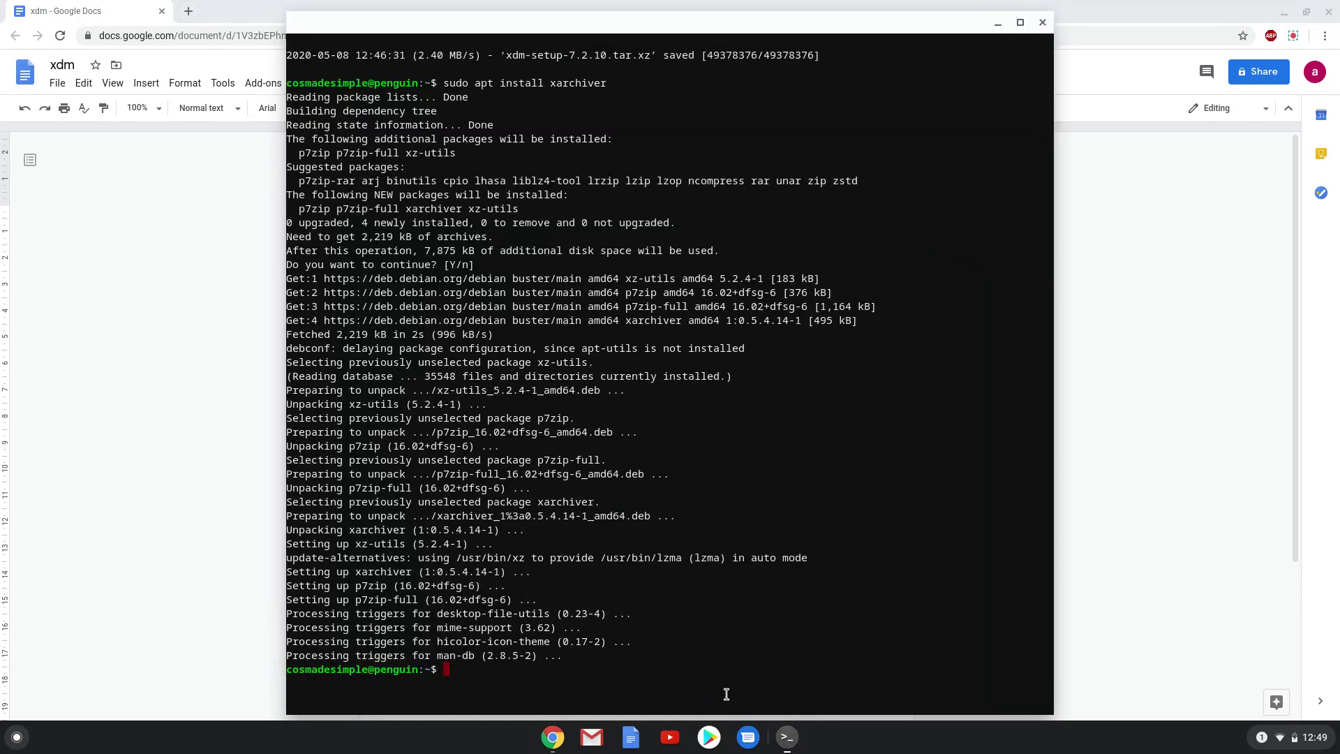
pyautogui.hotkey('ctrl', 'shift', 'v')
pyautogui.press('Return')
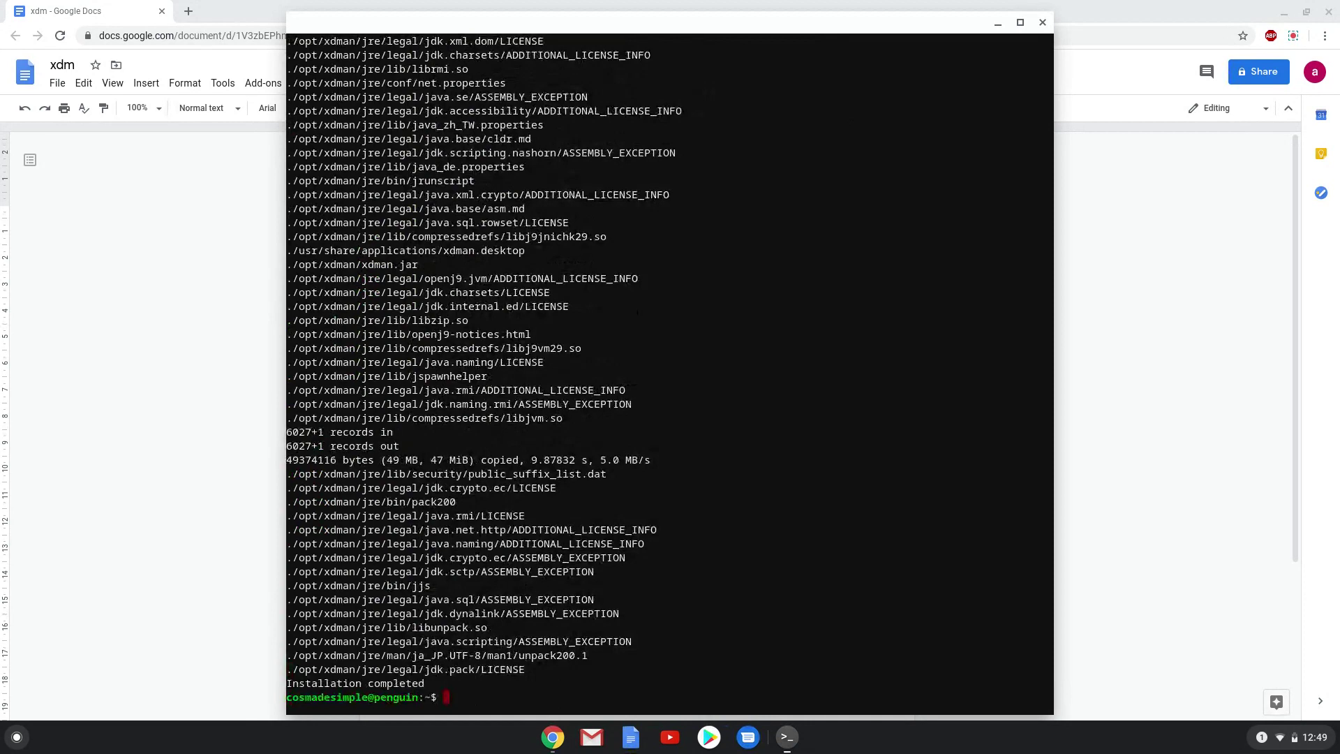
pyautogui.click(182, 458)
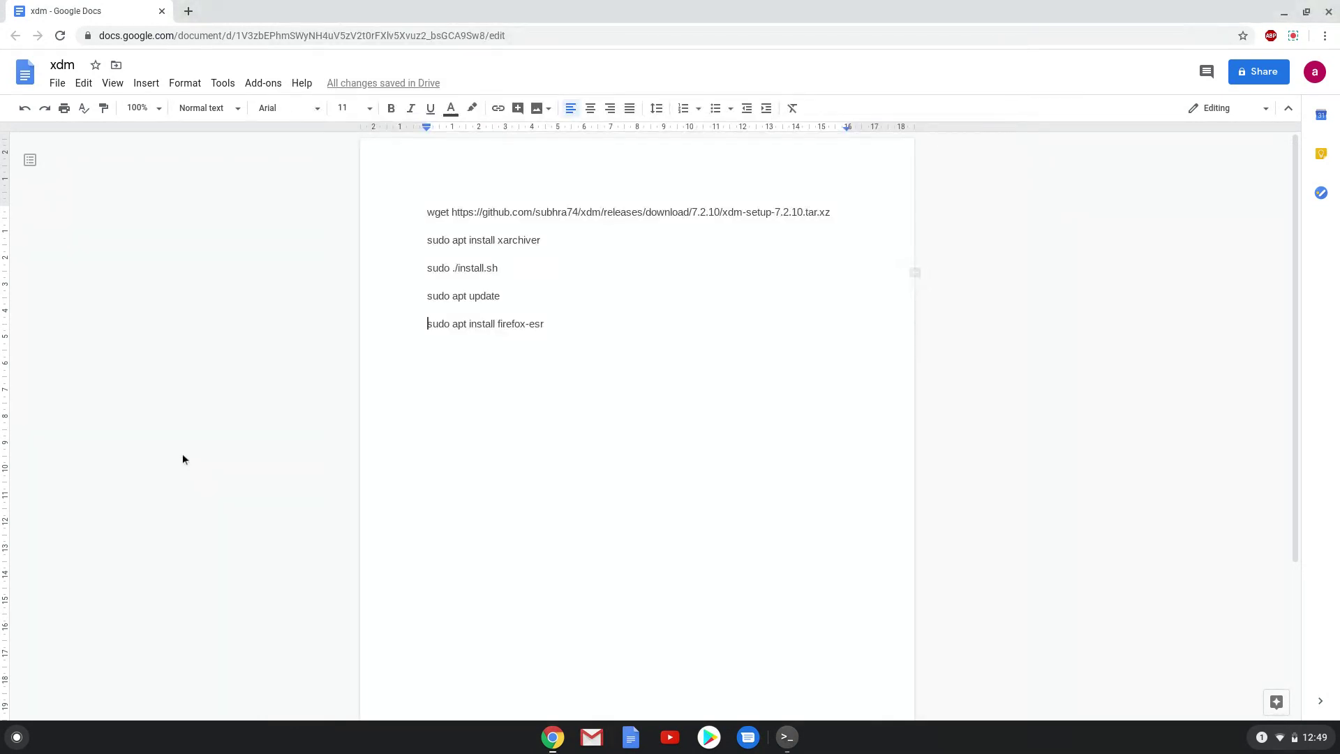
# Step: Copy 'sudo apt update' from the notes, run it in Terminal, then return to Docs
pyautogui.tripleClick(453, 296)
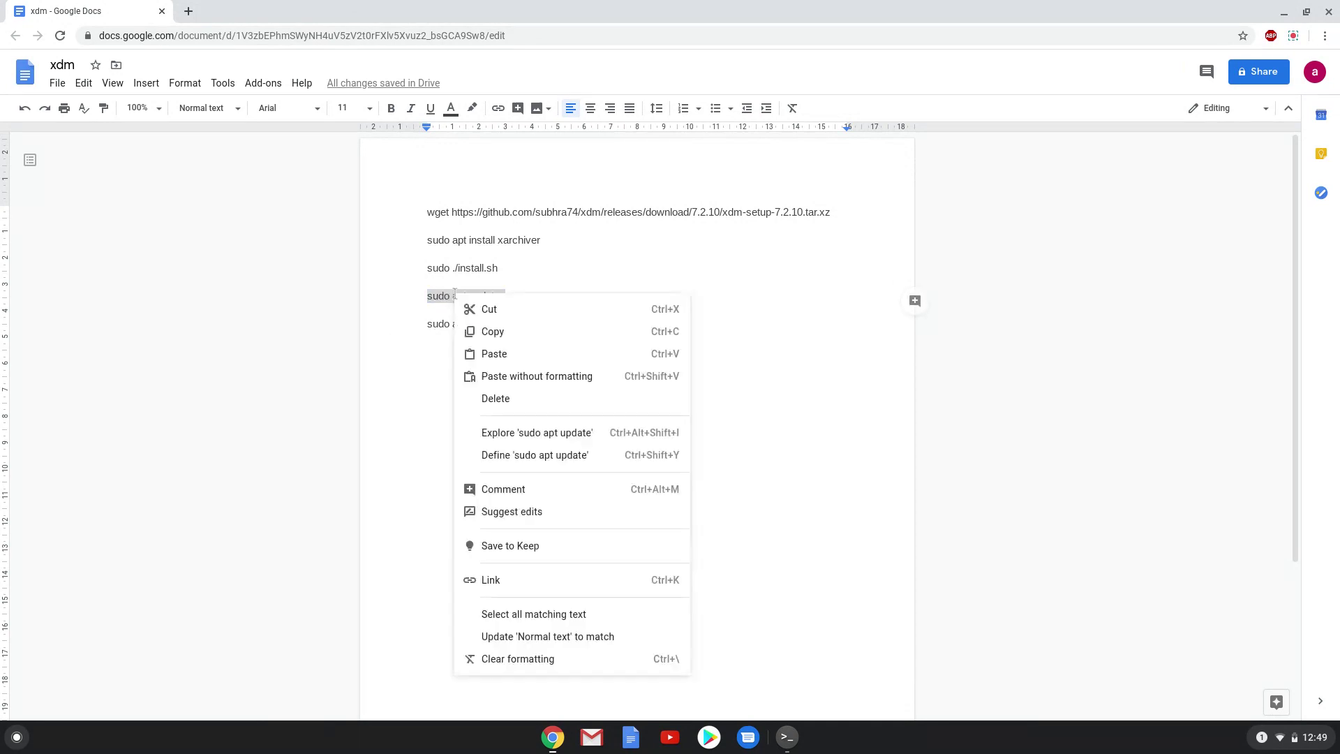
pyautogui.rightClick(454, 295)
pyautogui.click(492, 331)
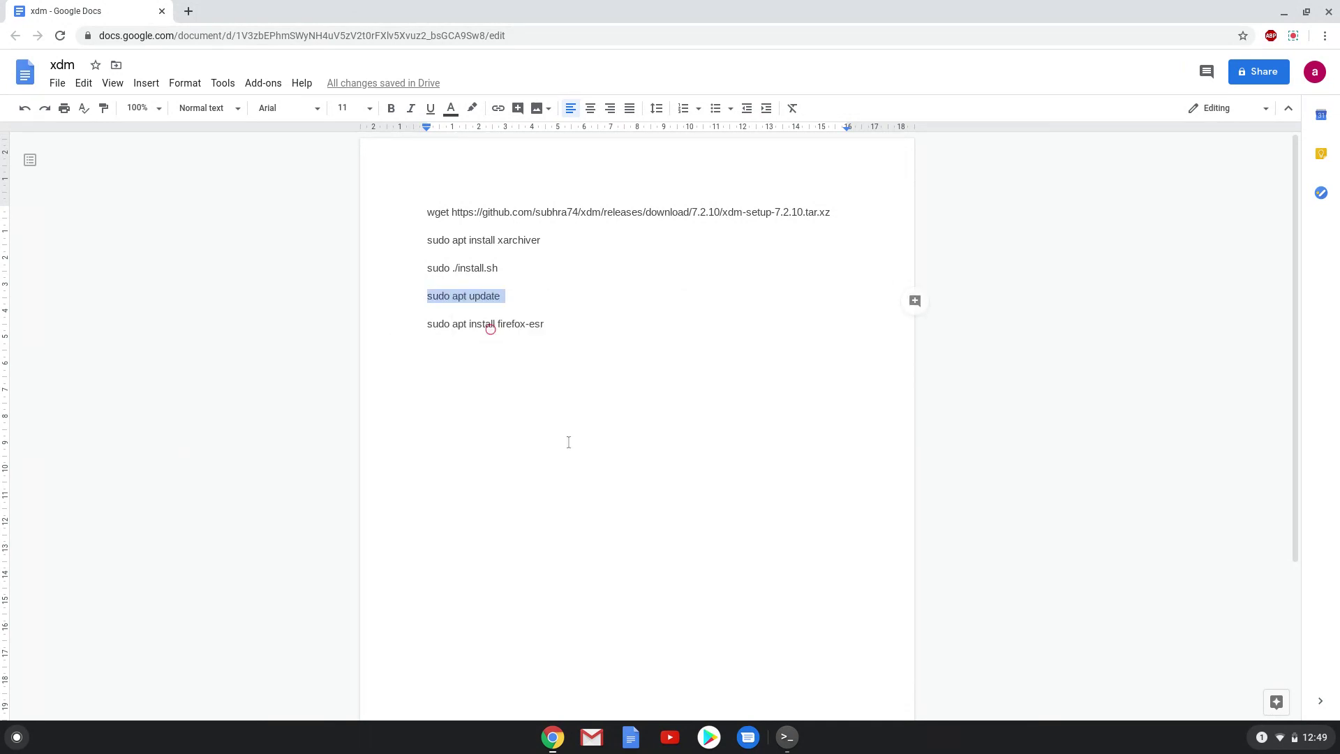
pyautogui.click(787, 739)
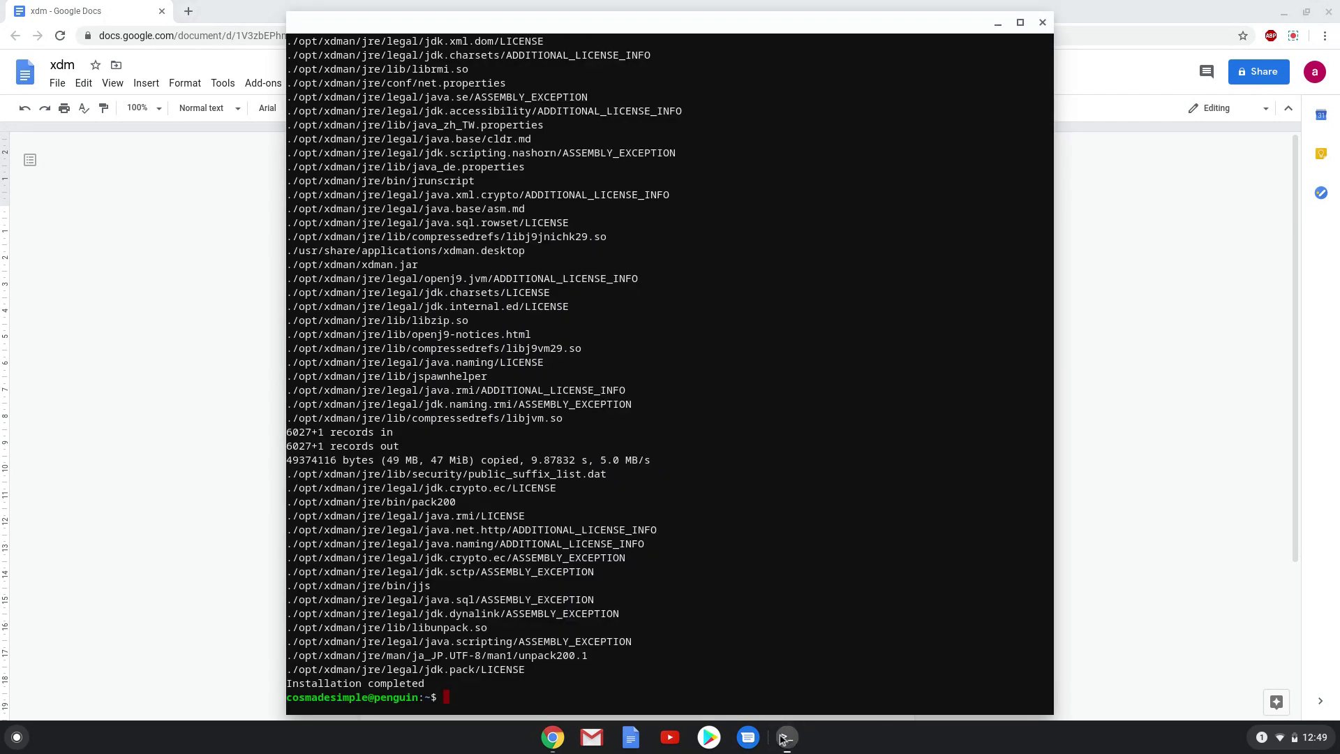
pyautogui.hotkey('ctrl', 'shift', 'v')
pyautogui.press('Return')
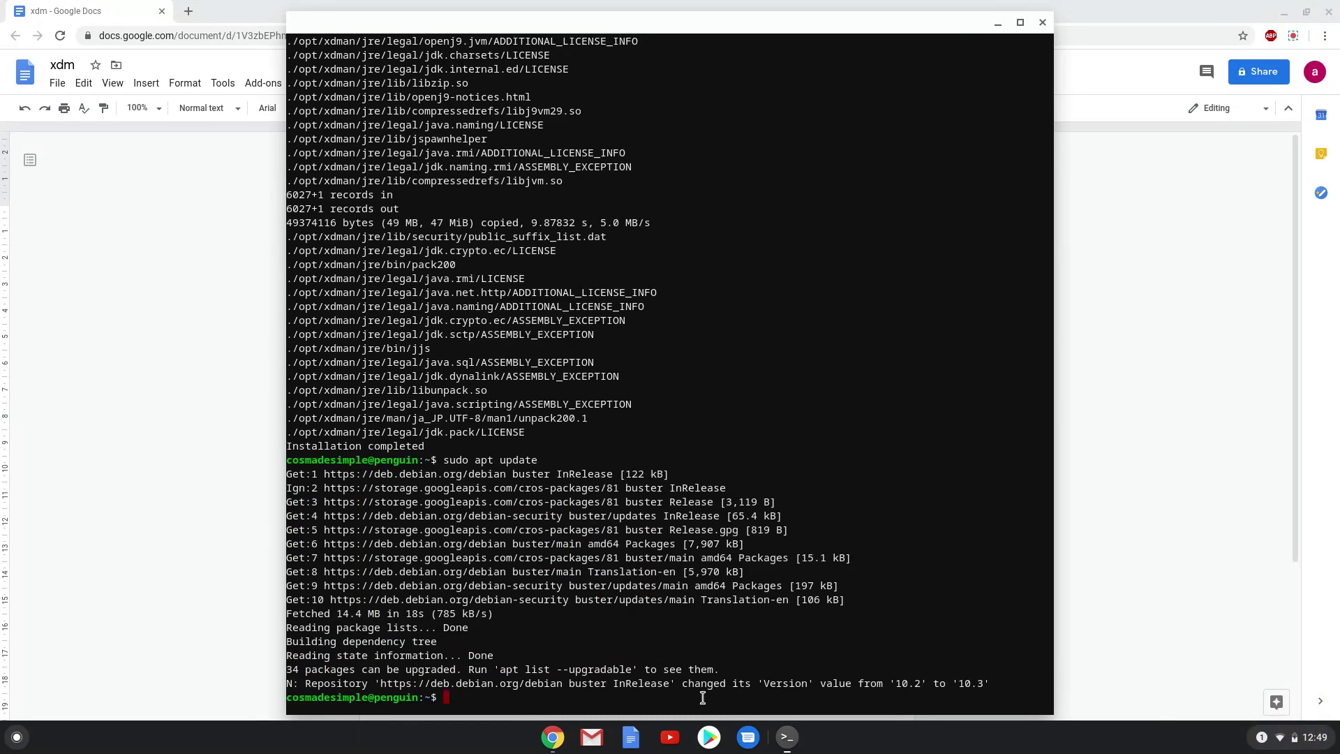
pyautogui.click(126, 388)
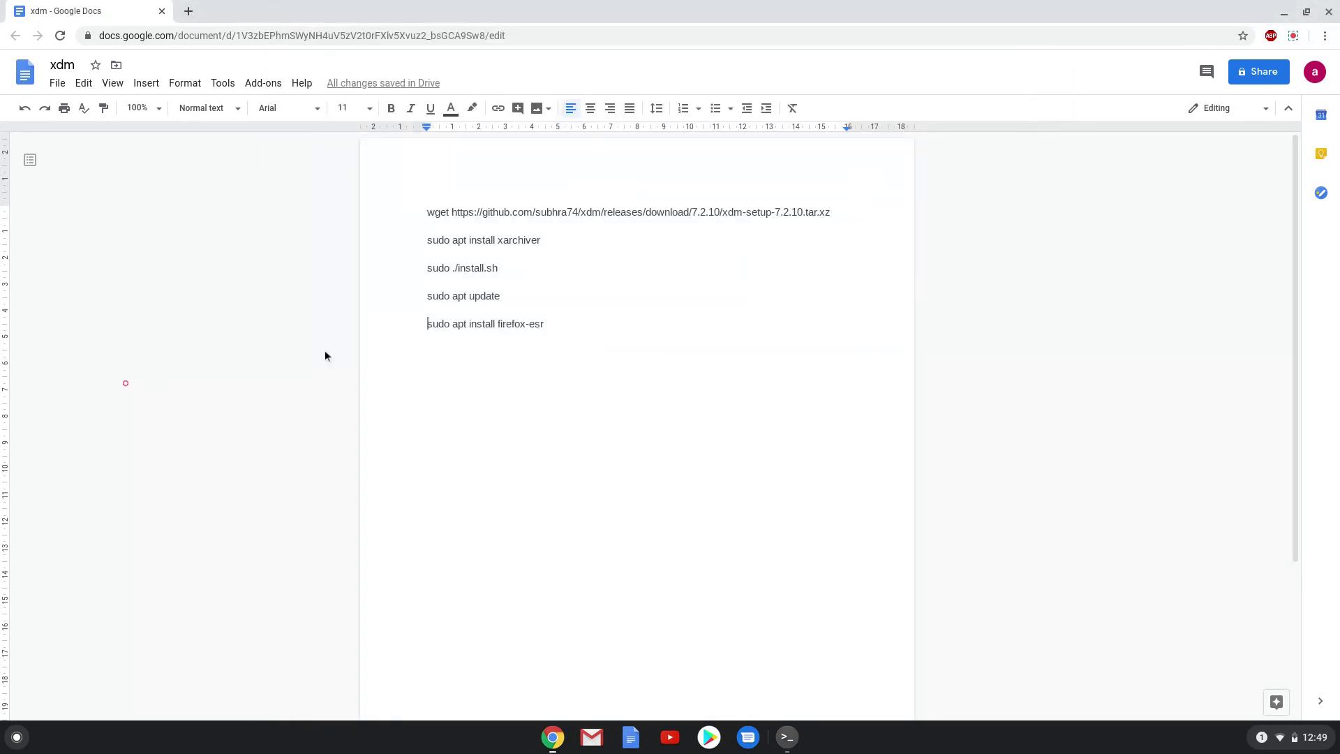
# Step: Copy and run 'sudo apt install firefox-esr' in Terminal, accepting the additional packages
pyautogui.tripleClick(454, 324)
pyautogui.rightClick(453, 325)
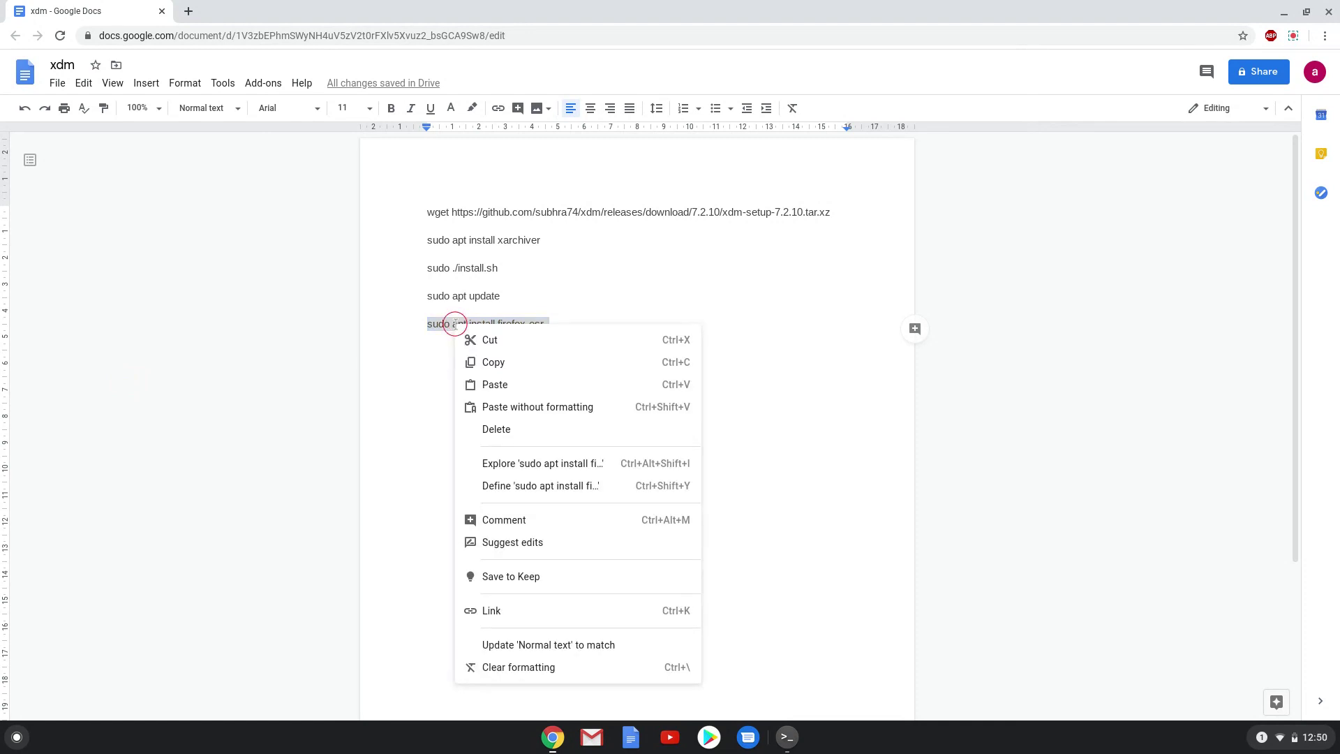
pyautogui.click(494, 362)
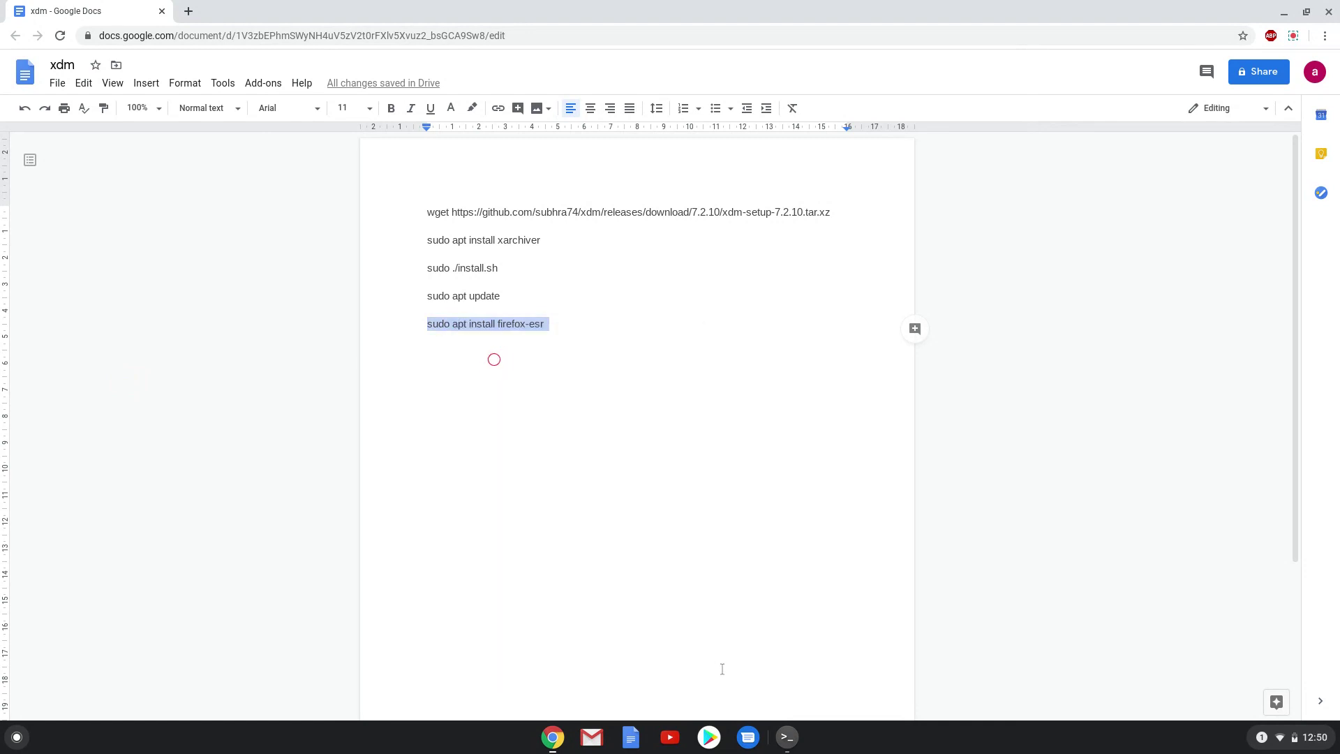
pyautogui.click(788, 737)
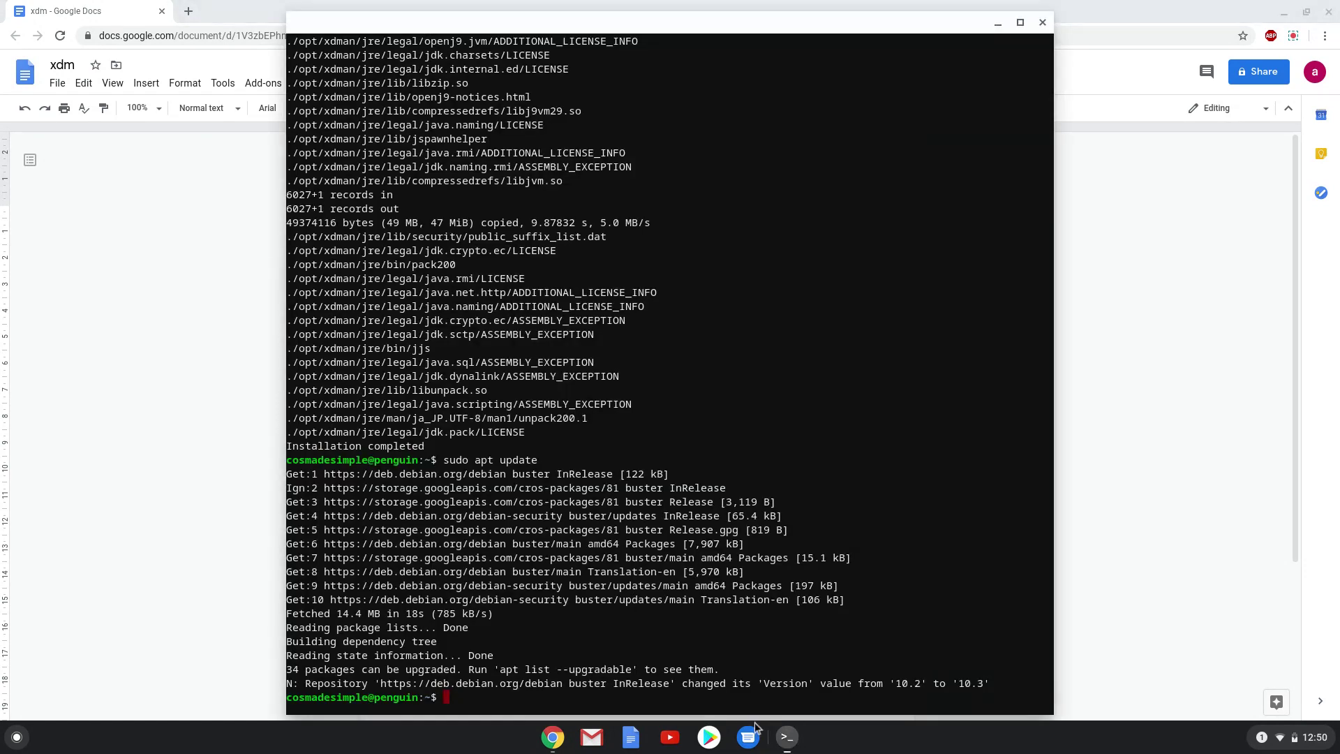
pyautogui.hotkey('ctrl', 'shift', 'v')
pyautogui.press('Return')
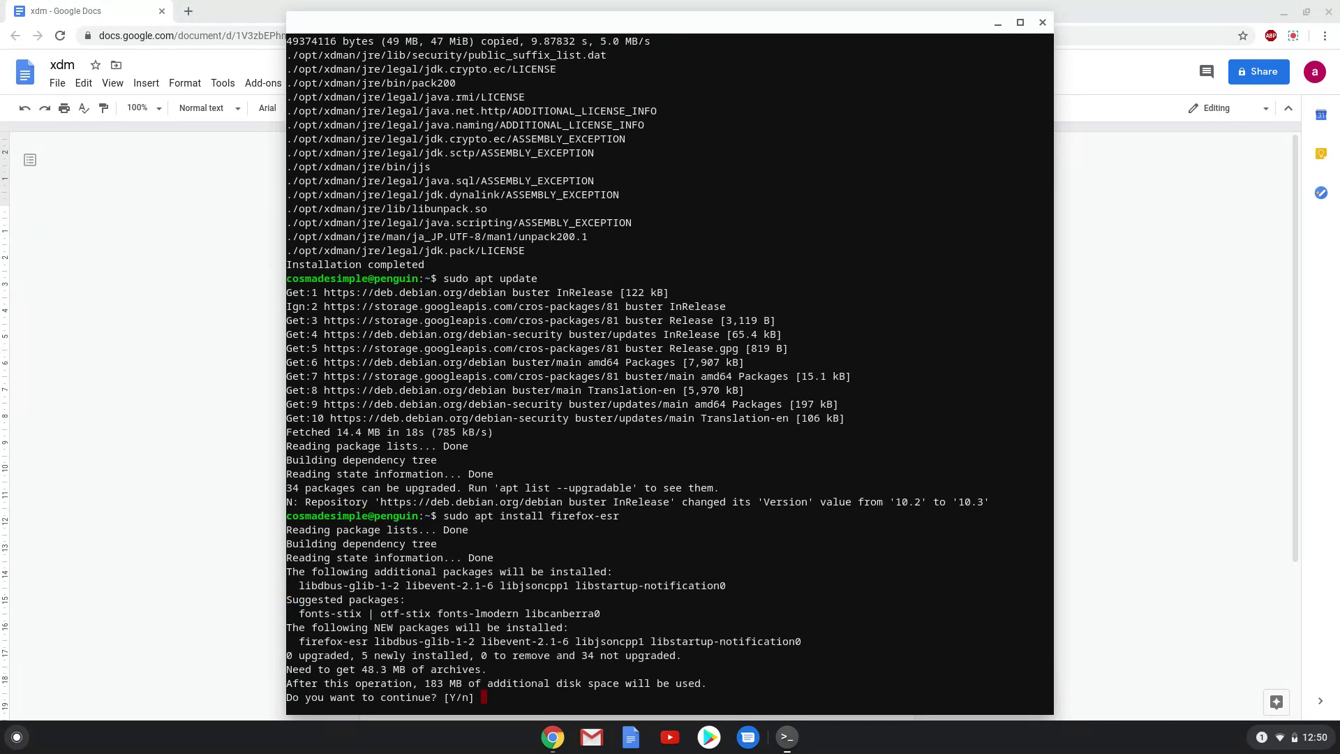
pyautogui.press('Return')
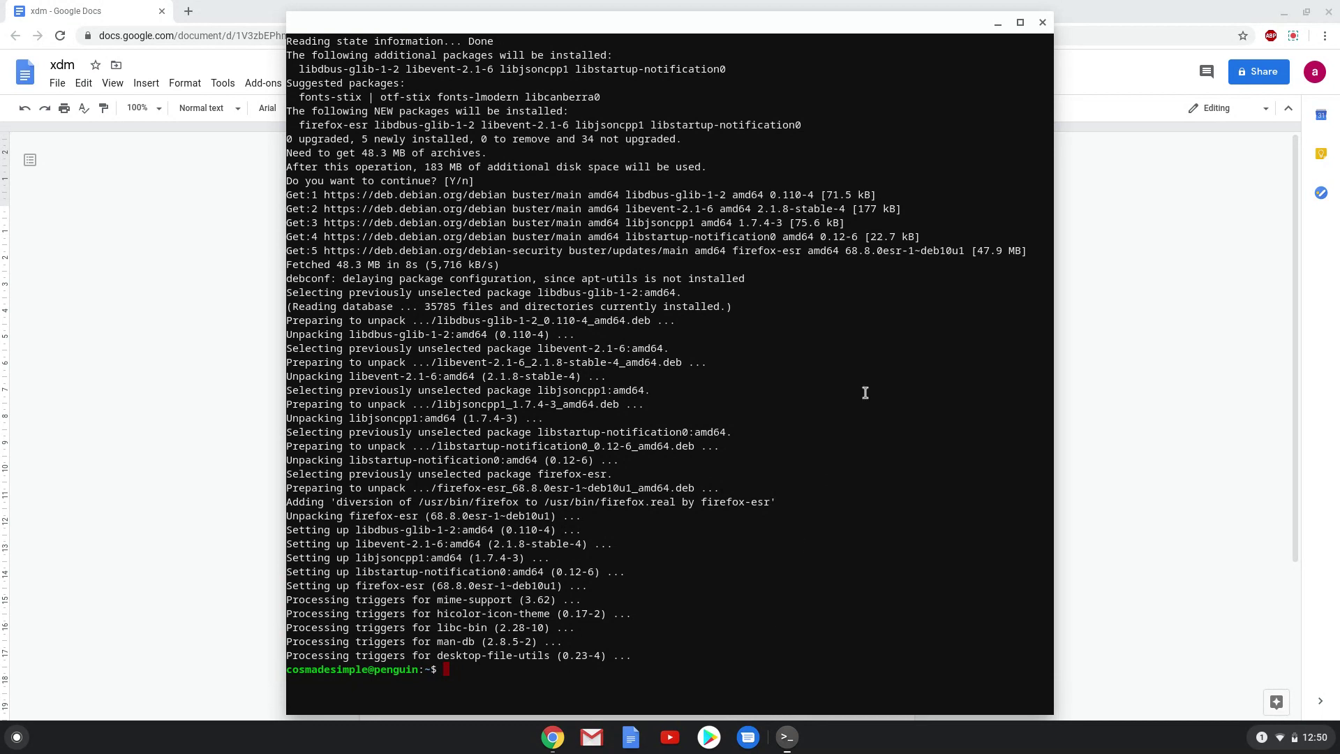
# Step: Leave the Terminal and open the launcher's Linux apps folder on the second page of all apps
pyautogui.click(1041, 23)
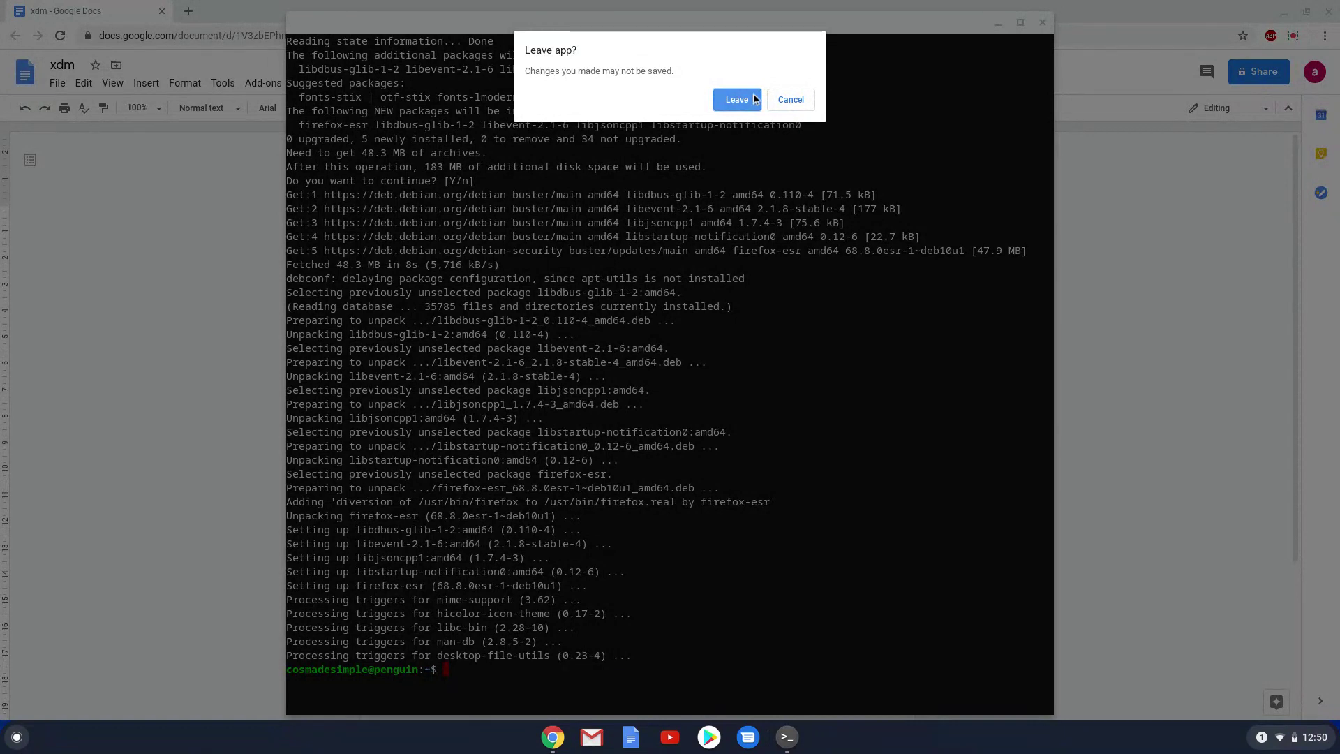
pyautogui.click(755, 99)
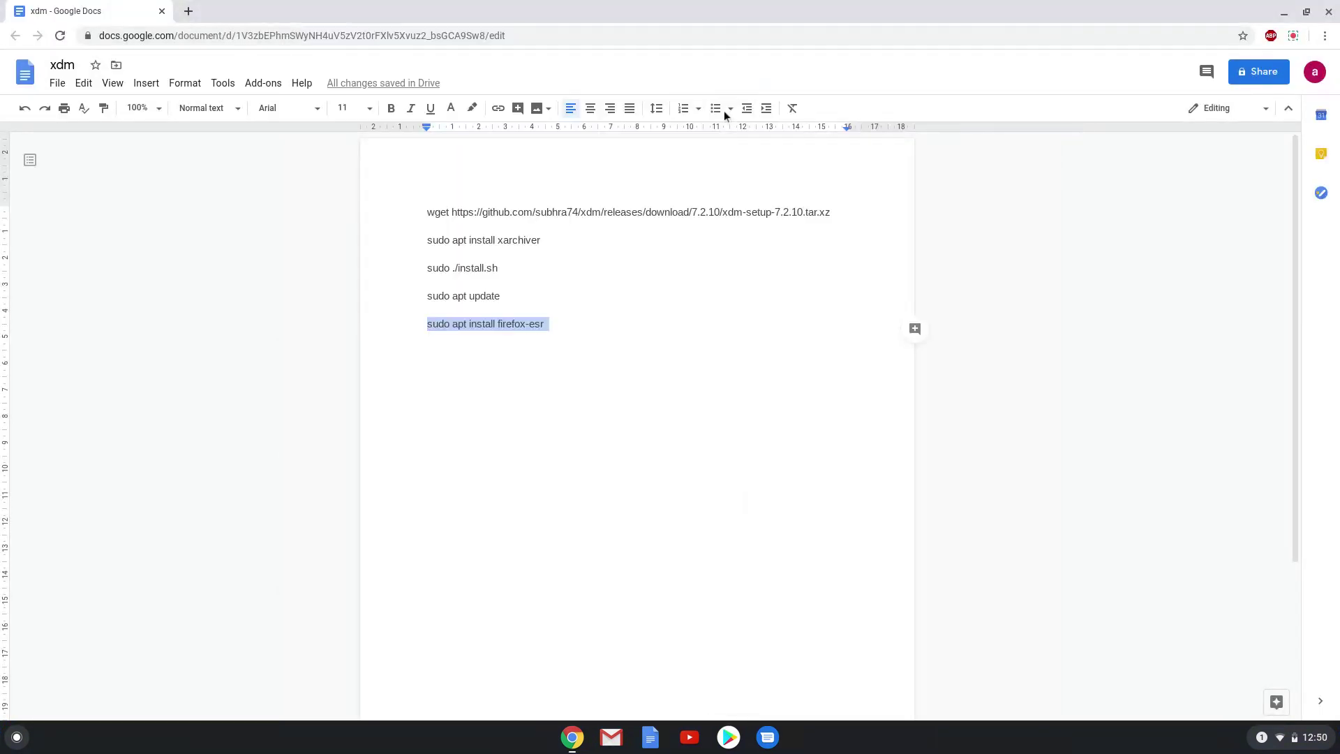
pyautogui.click(17, 737)
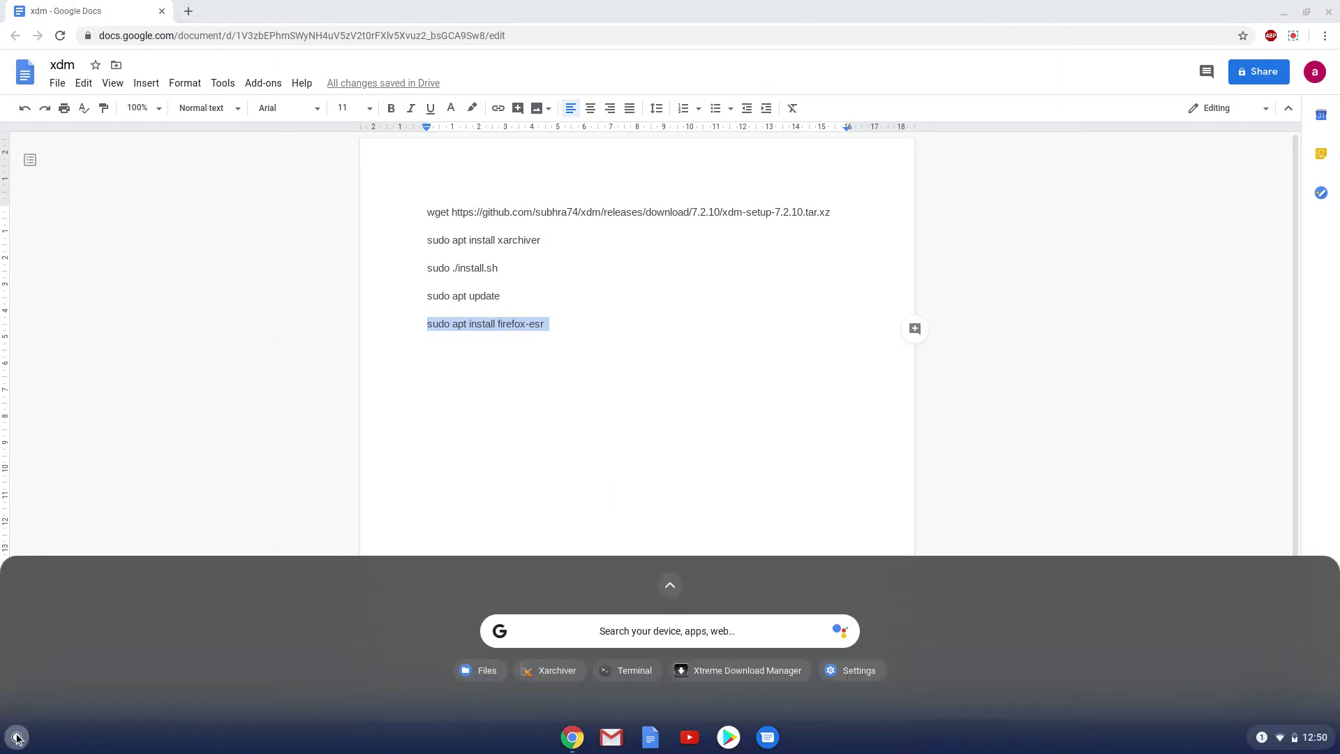
pyautogui.click(18, 737)
pyautogui.click(669, 586)
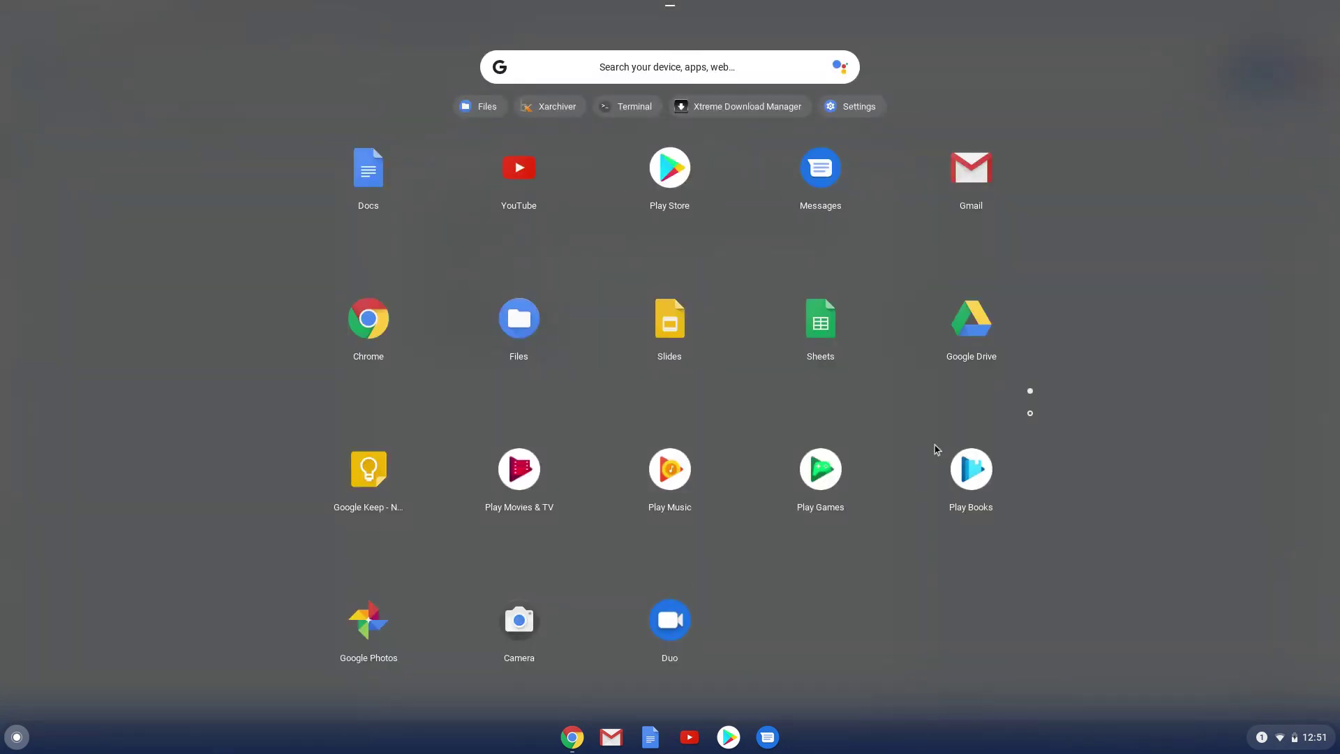
pyautogui.click(1028, 414)
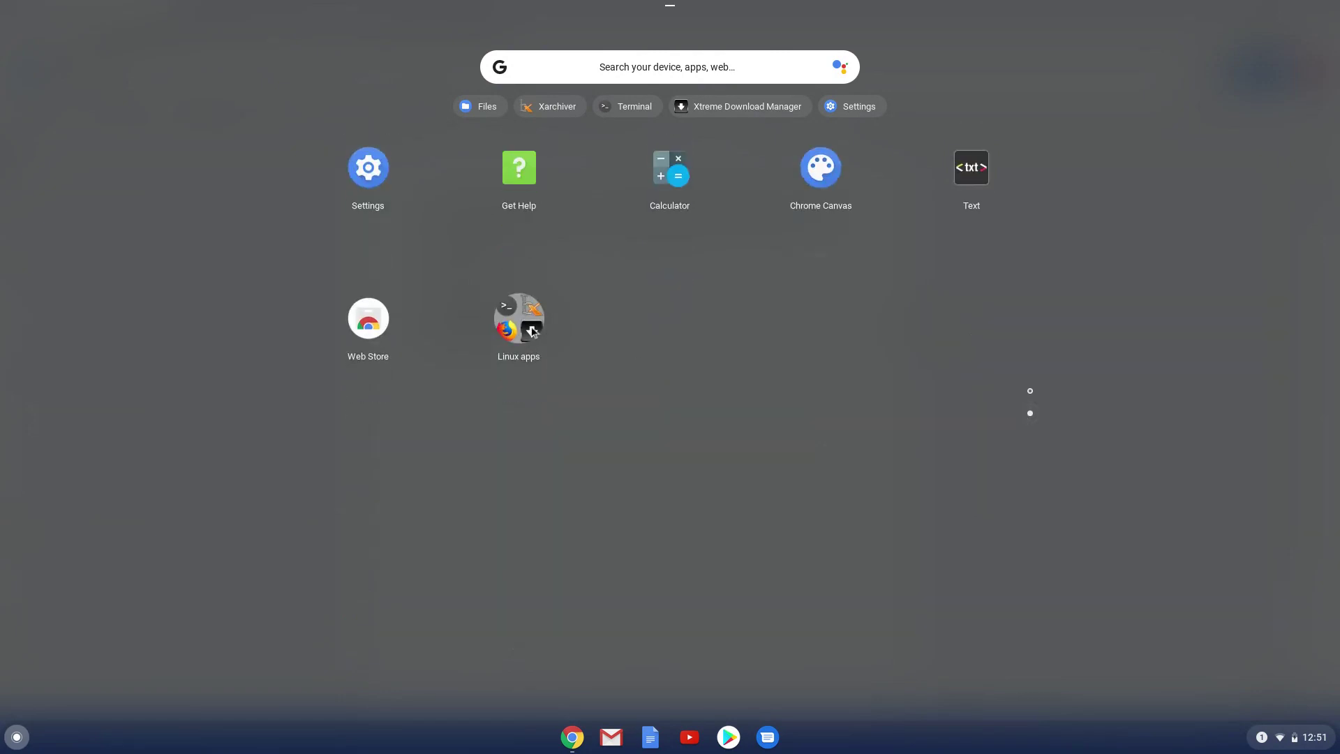
pyautogui.click(533, 332)
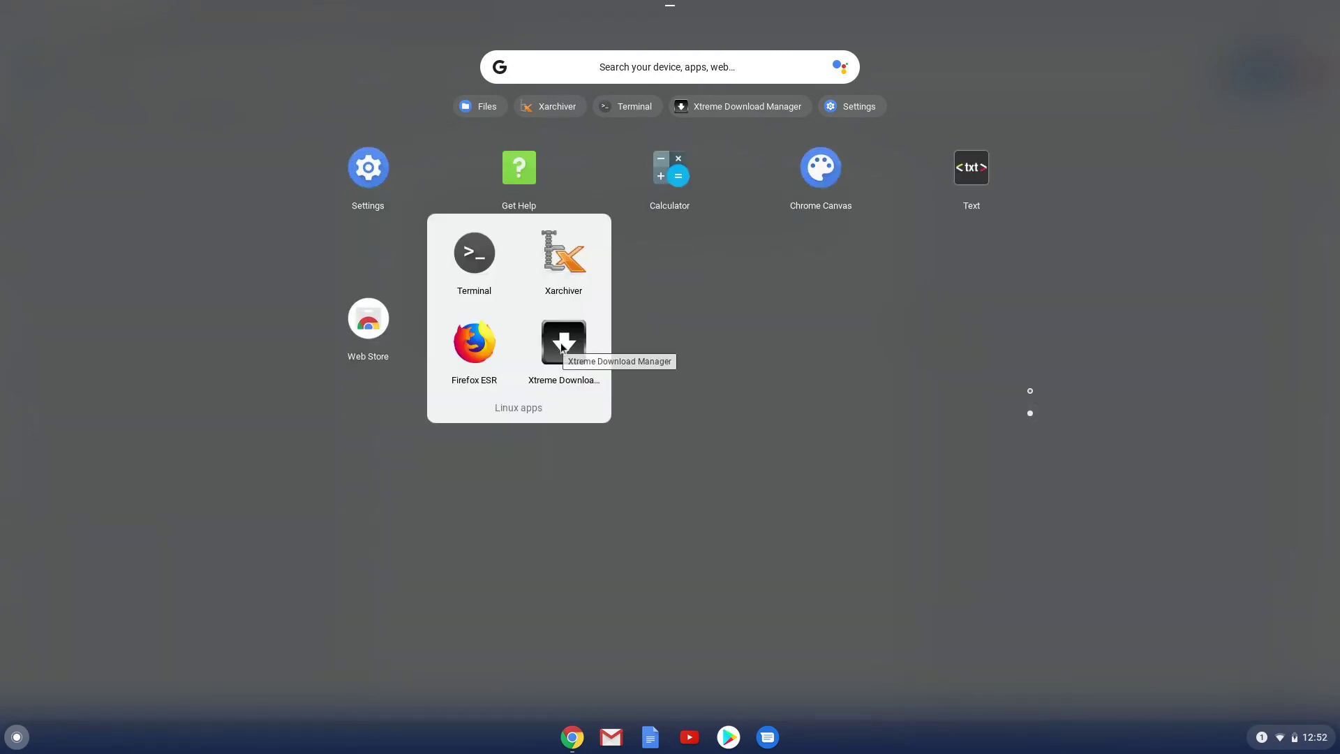
# Step: Launch Xtreme Download Manager from the Linux apps folder
pyautogui.click(563, 343)
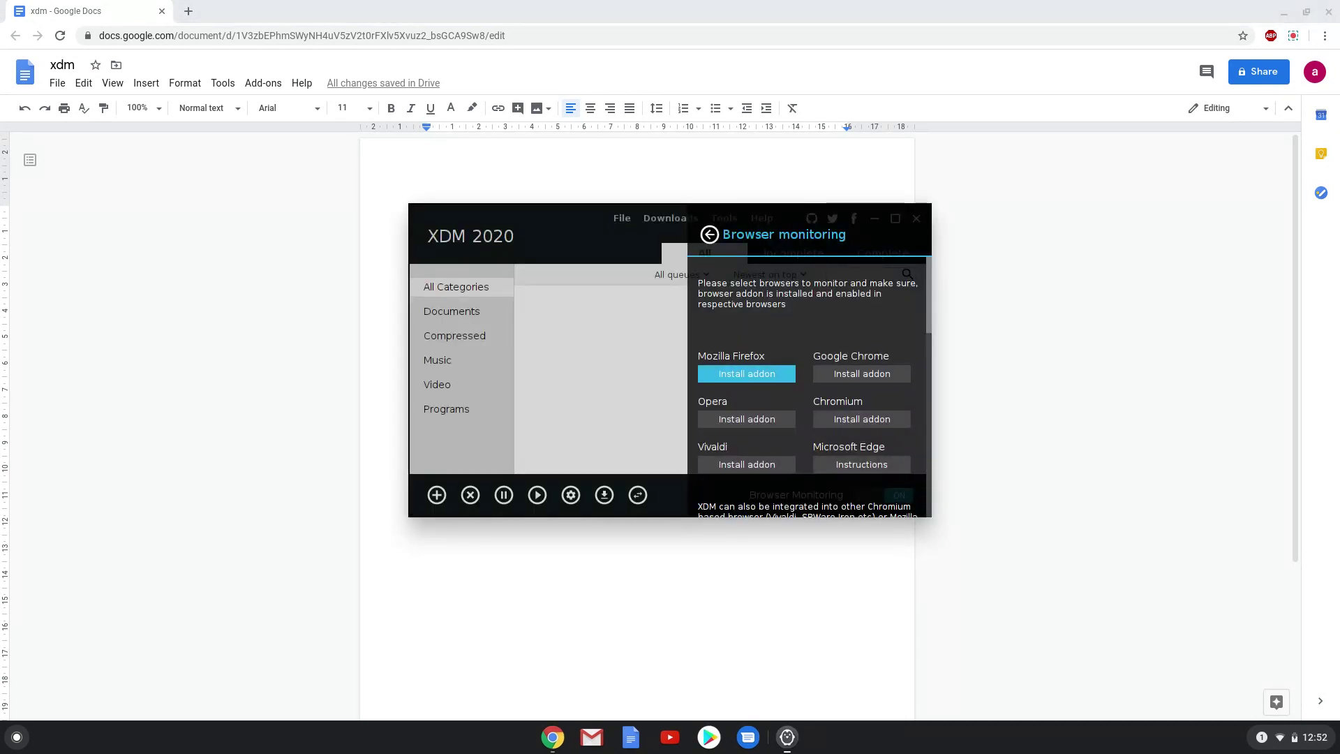
# Step: Add XDM Browser Monitor to Firefox ESR via XDM's Firefox addon link and accept its permissions
pyautogui.click(707, 377)
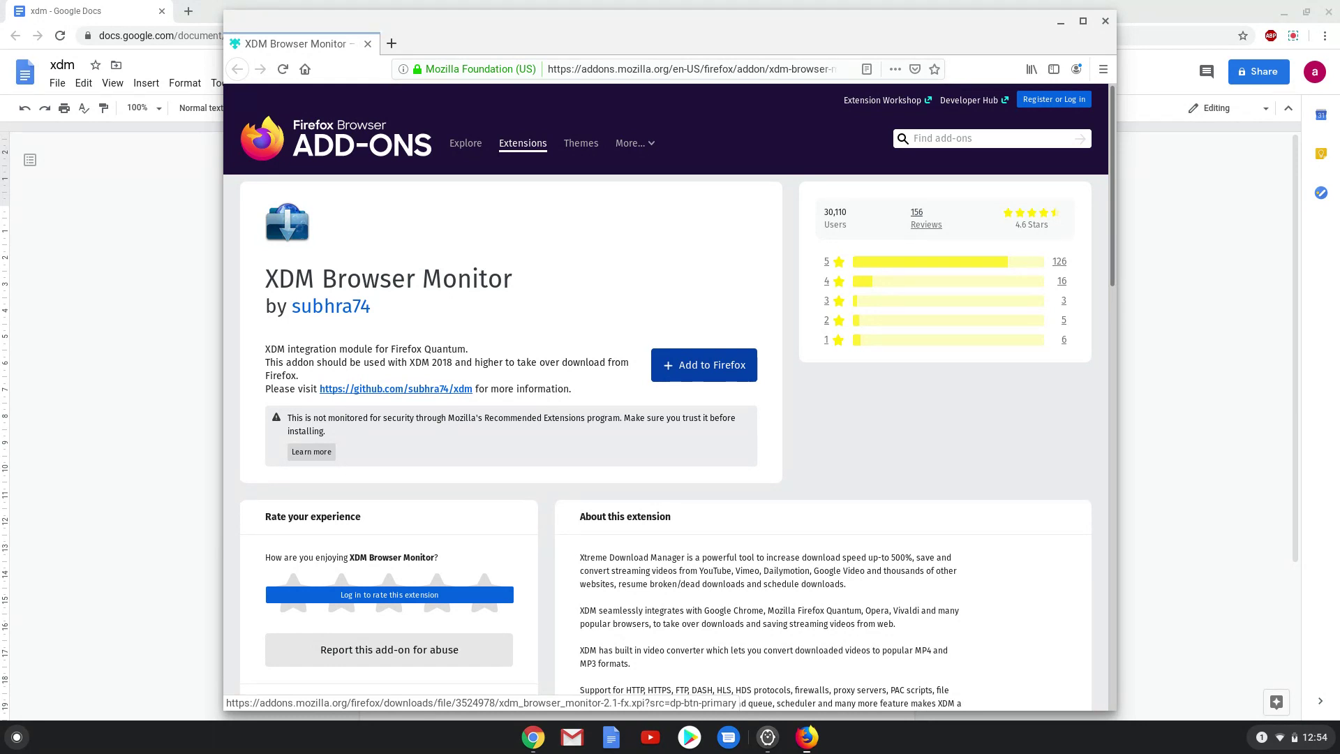
pyautogui.click(706, 369)
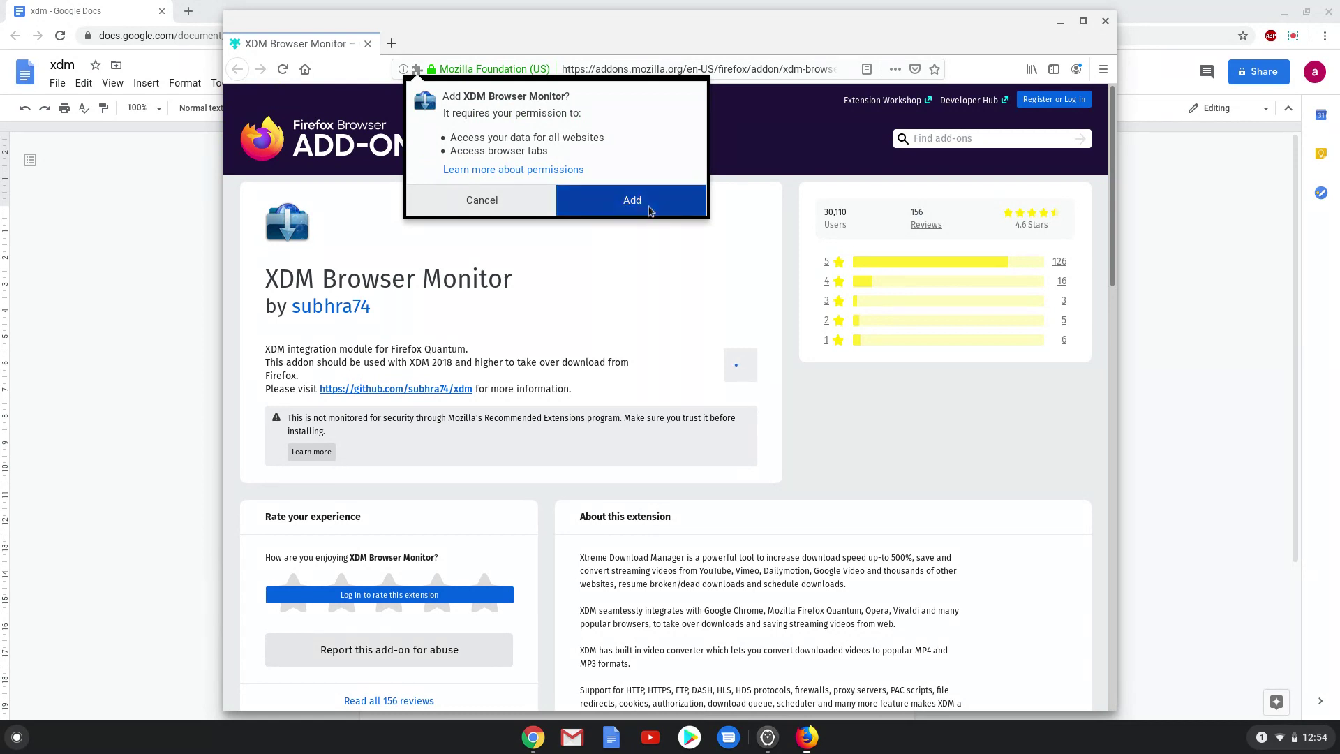
pyautogui.click(648, 212)
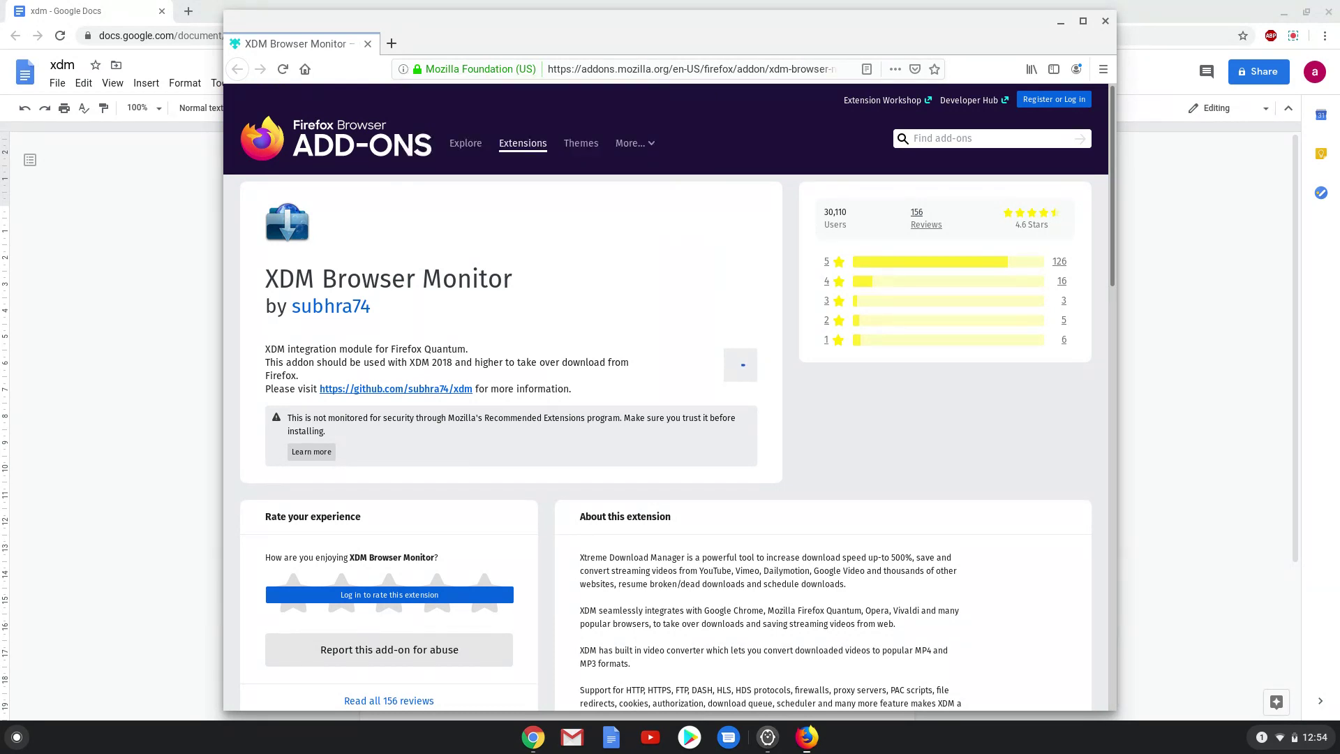